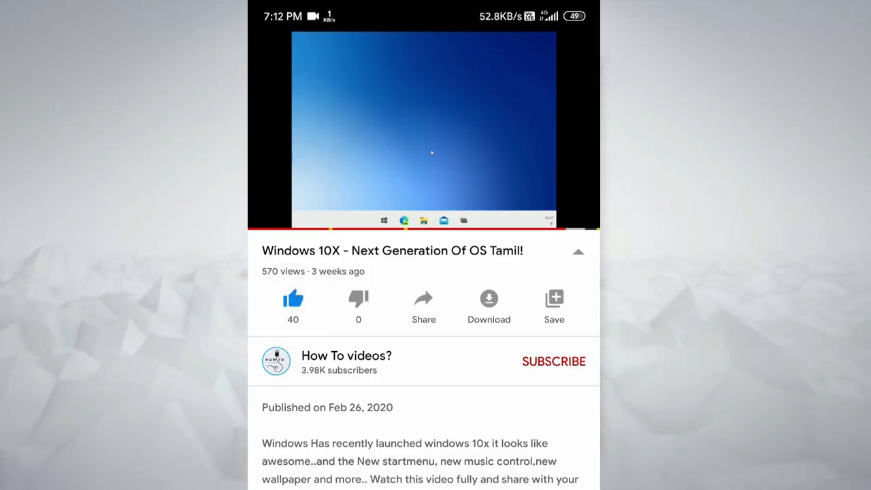
Subscribe to the How To videos? channel and choose its notification setting.
left_click(572, 361)
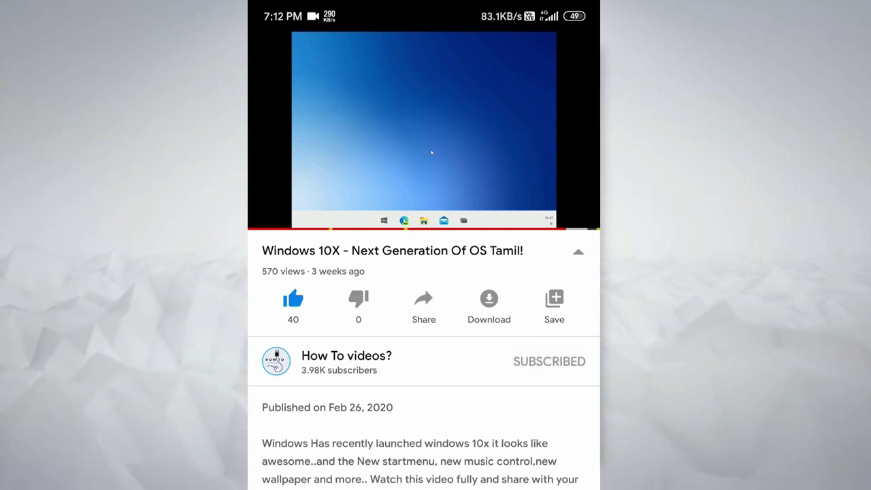
left_click(578, 362)
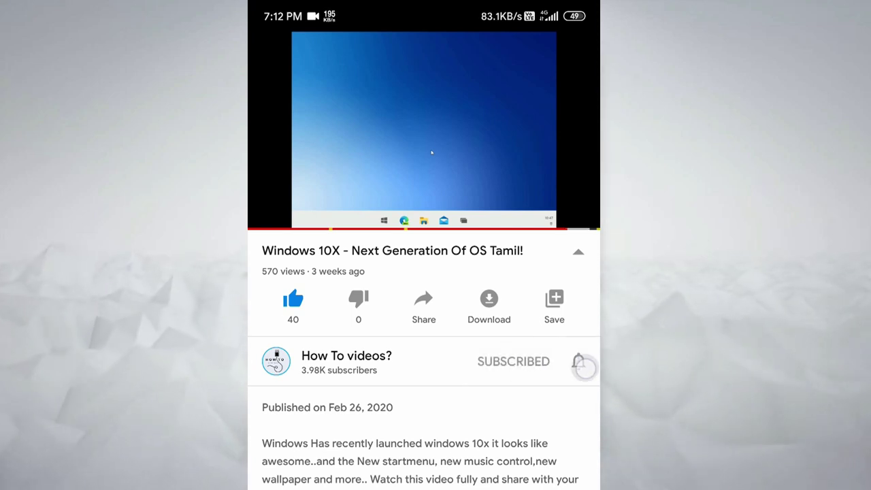
left_click(538, 319)
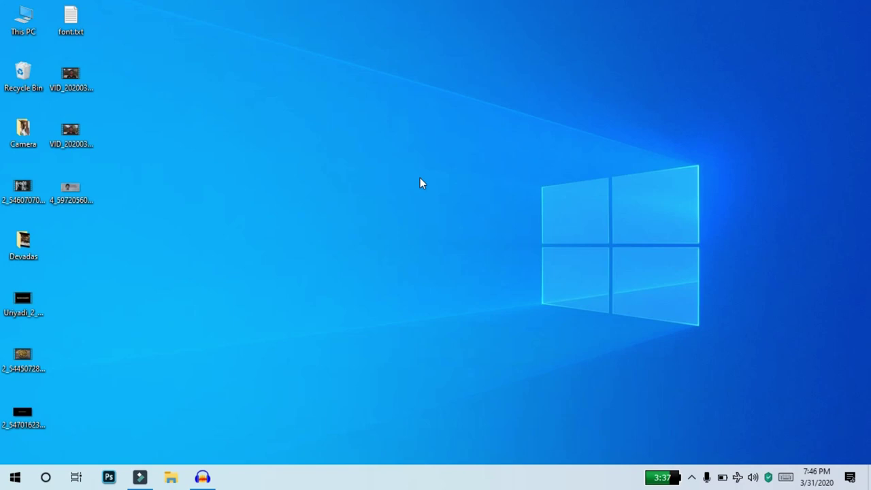
Switch from the desktop to Wondershare Filmora, cycle through the open windows back to it, and minimize it.
key("alt+Tab")
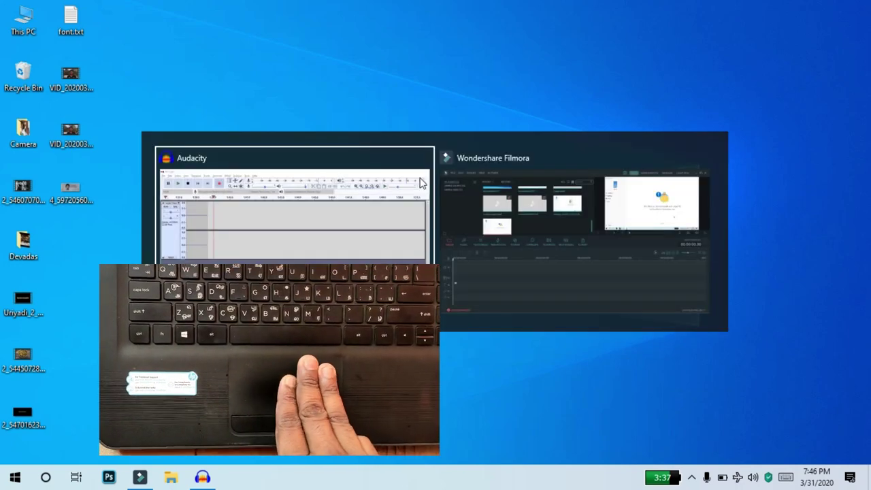
key("Tab")
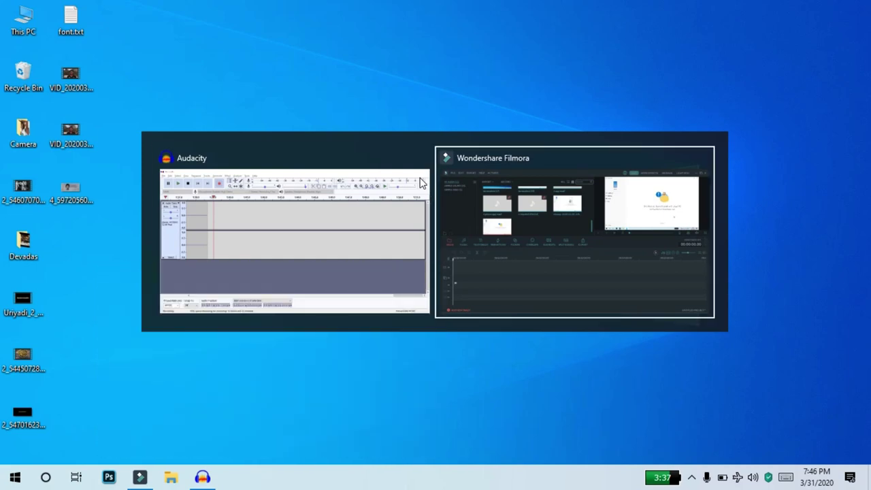
key("alt")
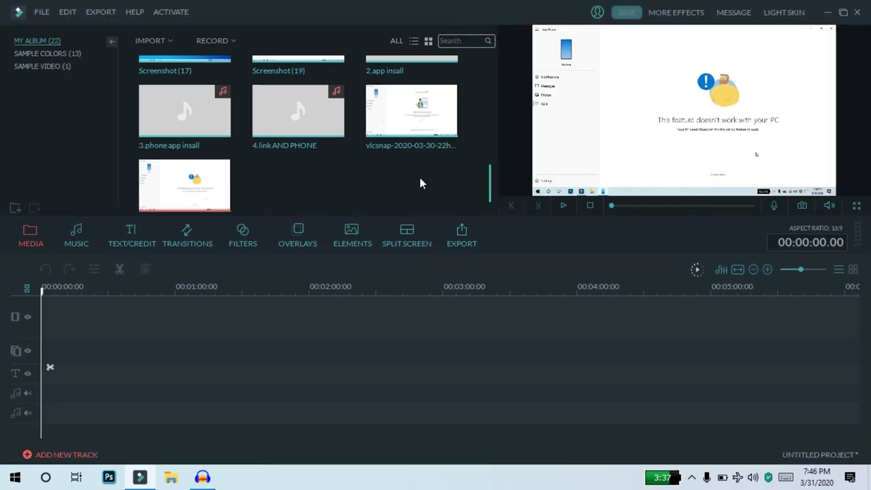
key("alt+Tab")
key("alt+Tab")
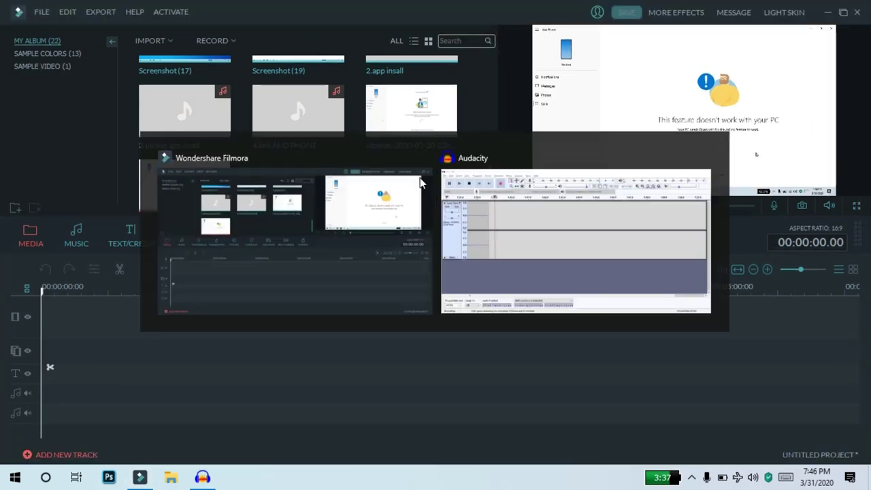
key("alt")
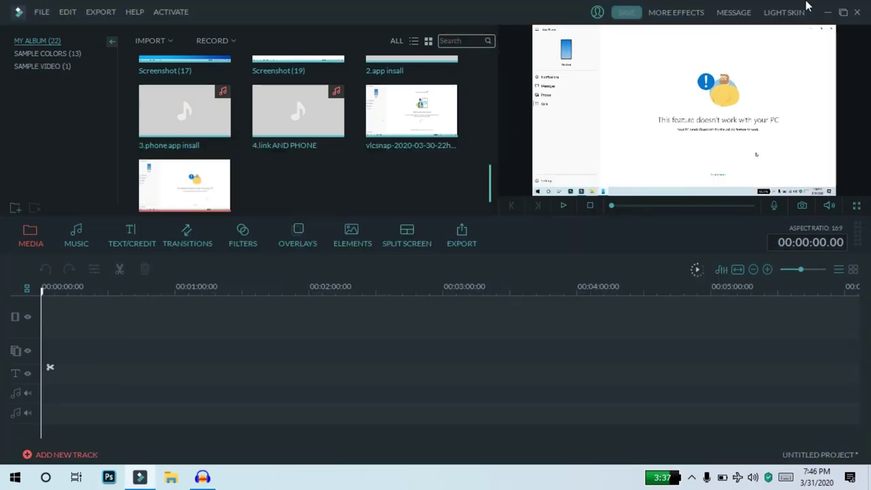
left_click(827, 12)
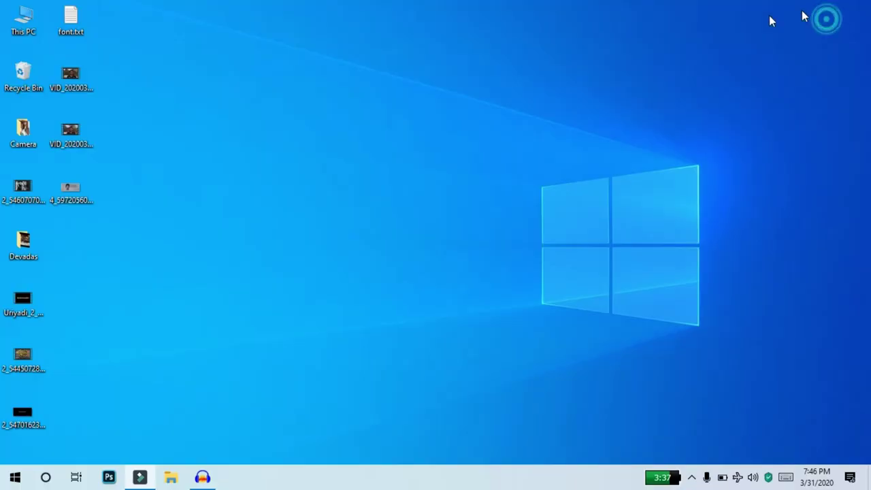
Open and minimize This PC, and open the desktop file font.txt in Notepad, moving its window closer to the desktop icons.
double_click(24, 20)
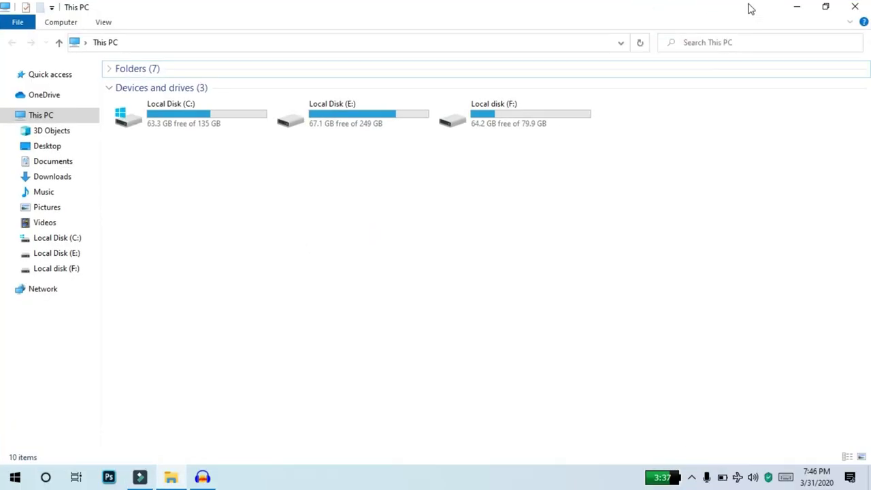
left_click(855, 7)
double_click(70, 19)
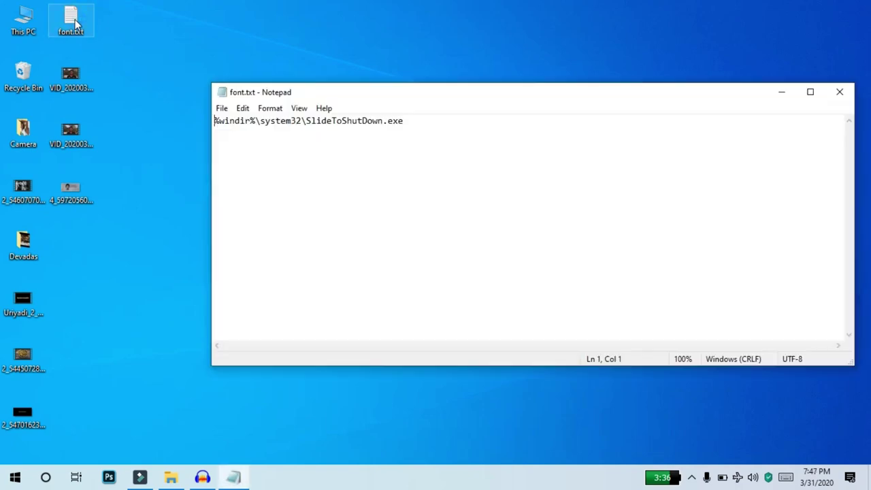
left_click_drag(454, 94, 322, 156)
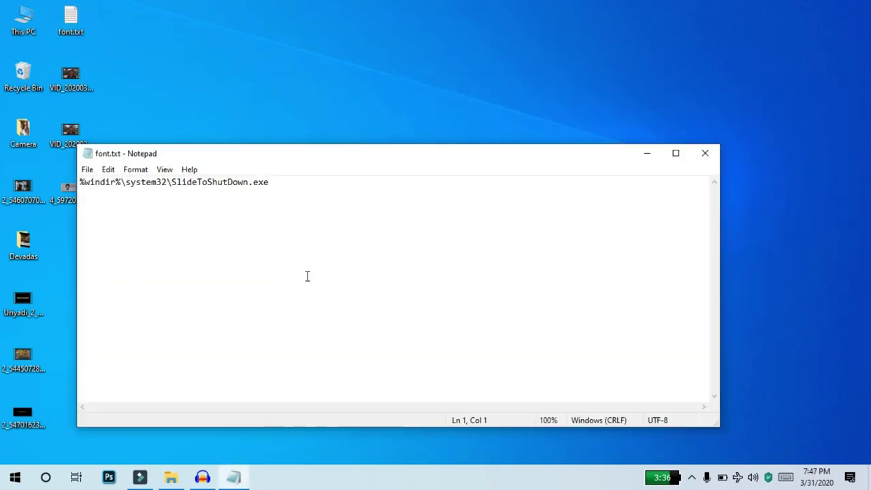
Bring This PC and the font.txt Notepad window to the front, and minimize both.
left_click(170, 477)
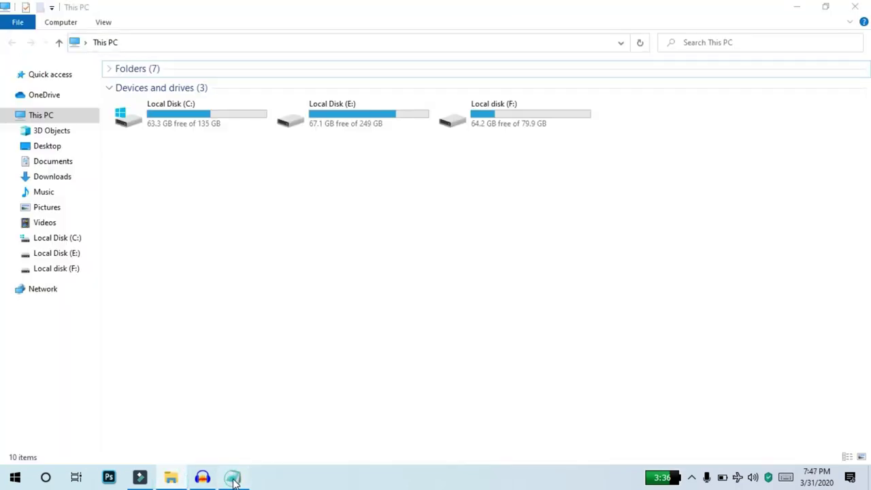
left_click(234, 477)
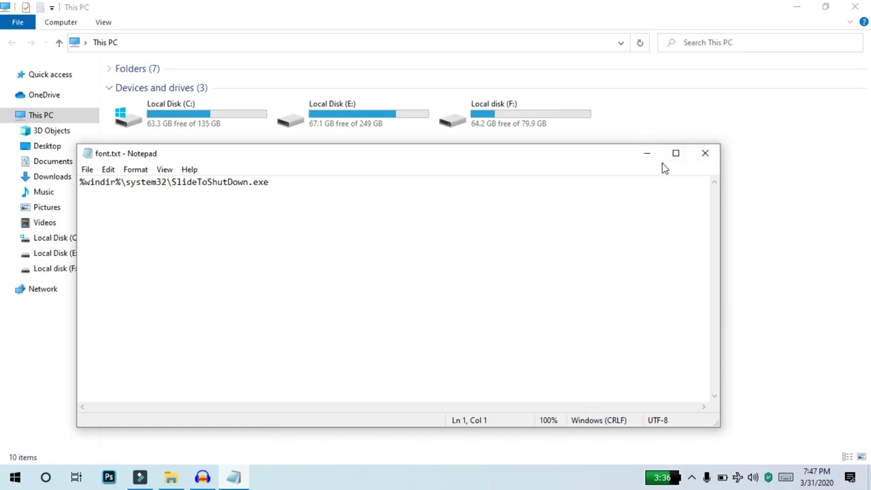
left_click(647, 153)
left_click(797, 7)
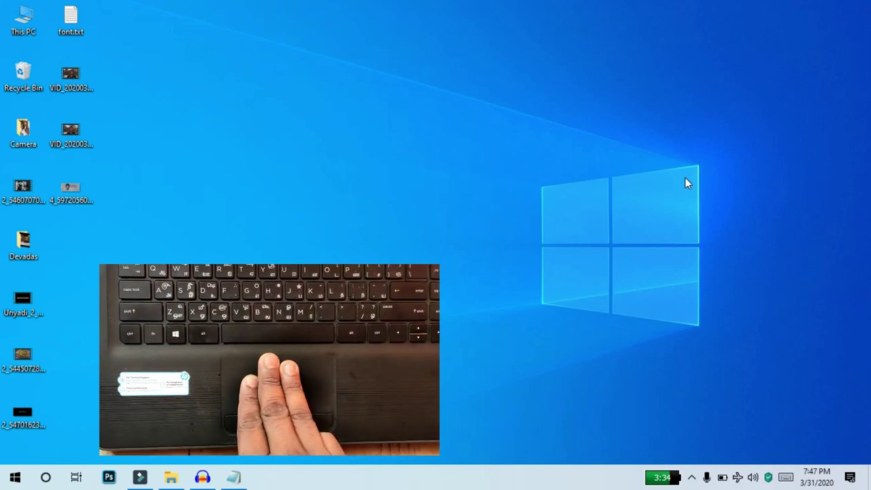
Cycle through the open windows to Wondershare Filmora, and switch from it to the font.txt Notepad window.
key("alt+Tab")
key("Tab")
key("Tab")
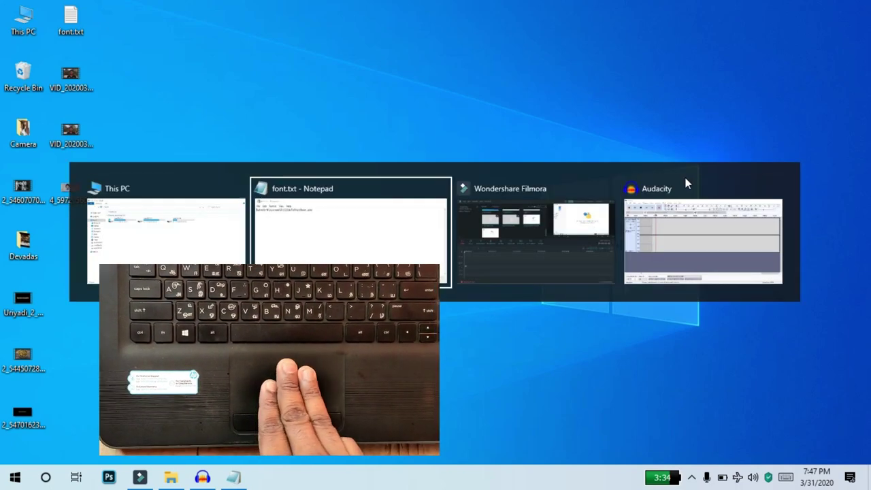
key("Tab")
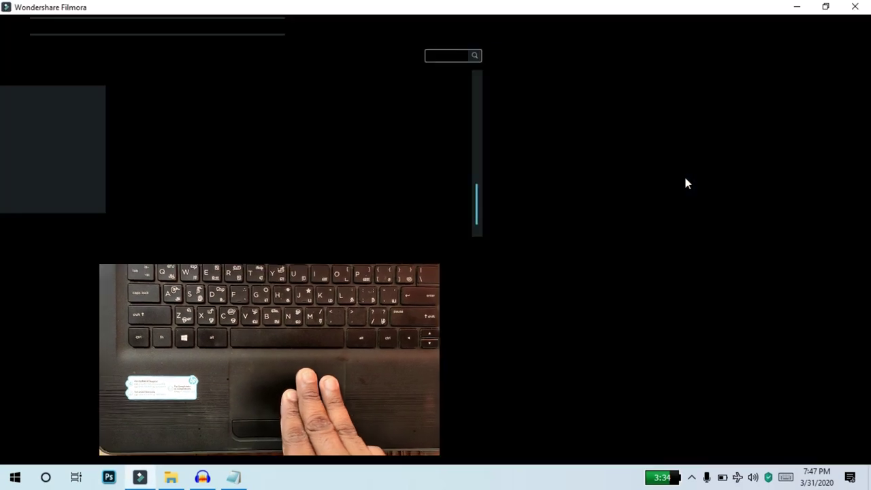
key("alt+Tab")
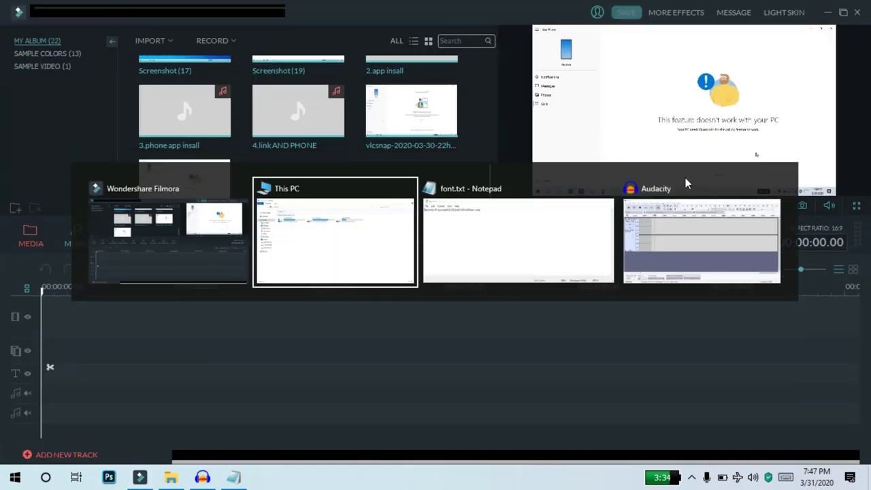
key("Tab")
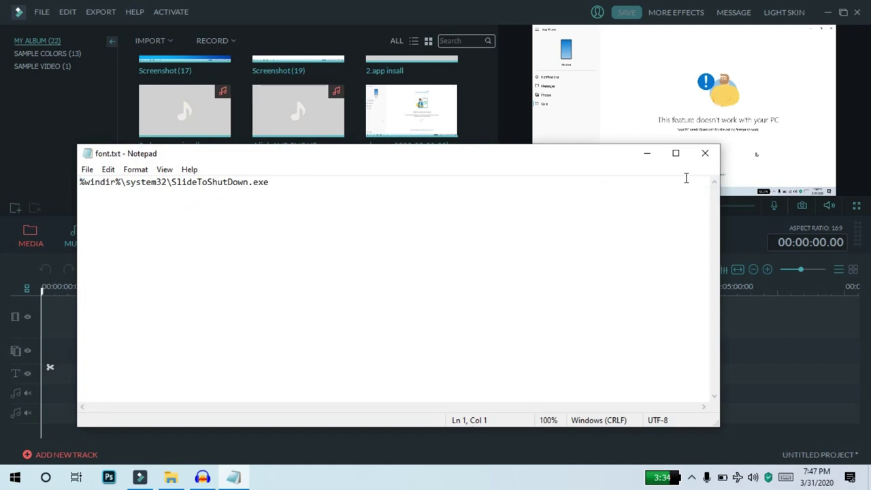
Switch from Notepad to This PC, go on to the Audacity window, and return to This PC.
key("alt+Tab")
key("Tab")
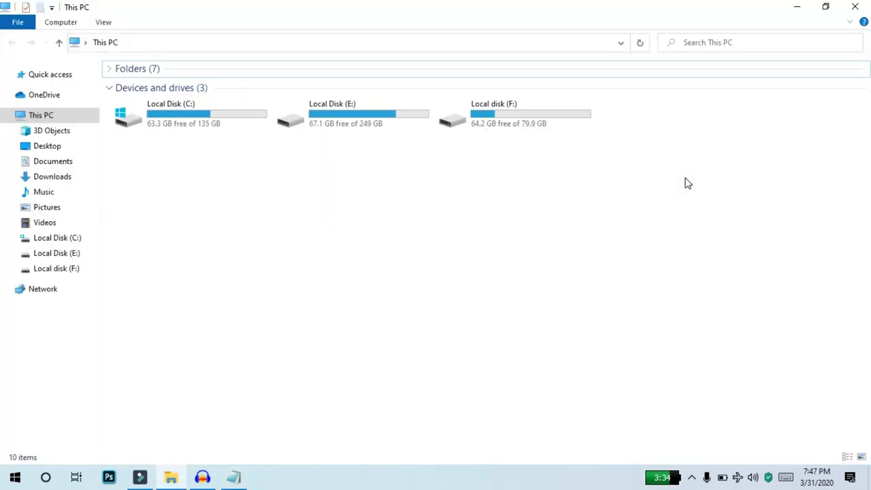
key("alt+Tab")
key("Tab")
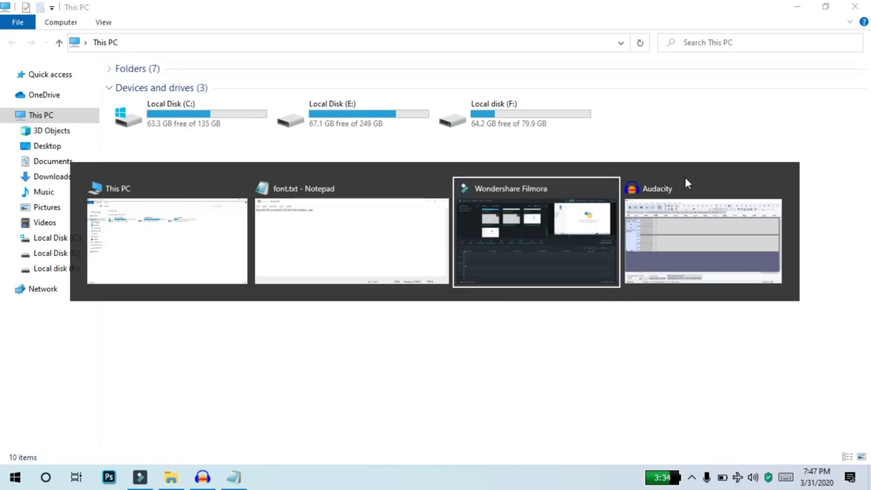
key("Tab")
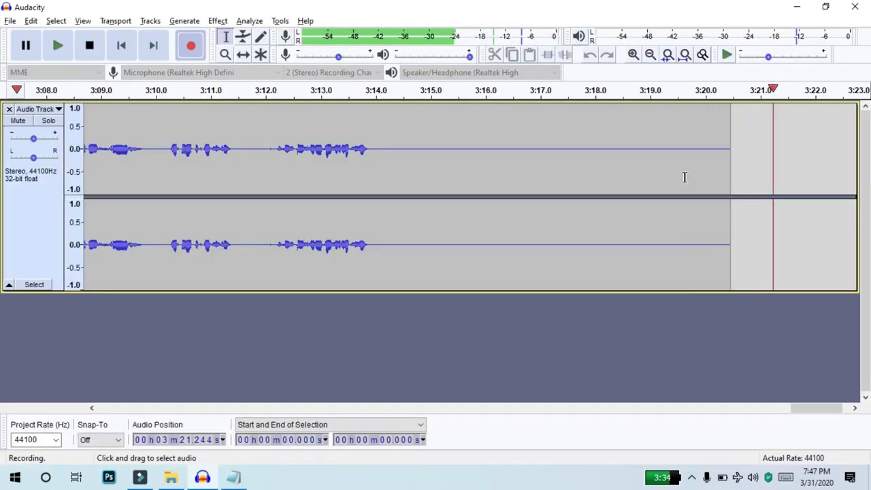
key("alt+Tab")
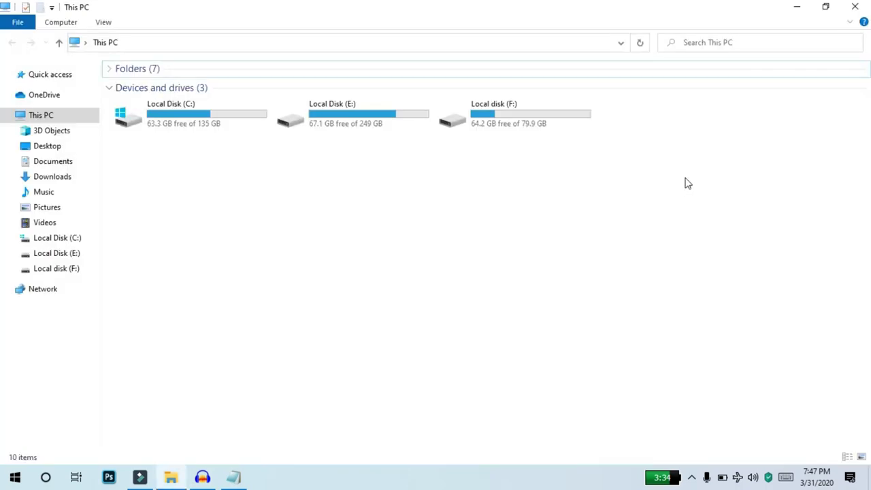
Minimize the This PC, Audacity, Notepad and Filmora windows to clear the desktop.
left_click(796, 6)
left_click(795, 8)
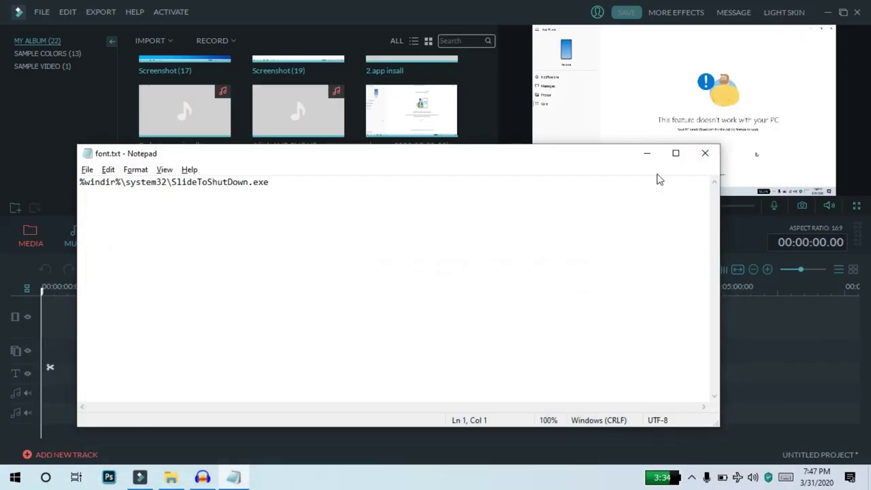
left_click(646, 153)
left_click(828, 13)
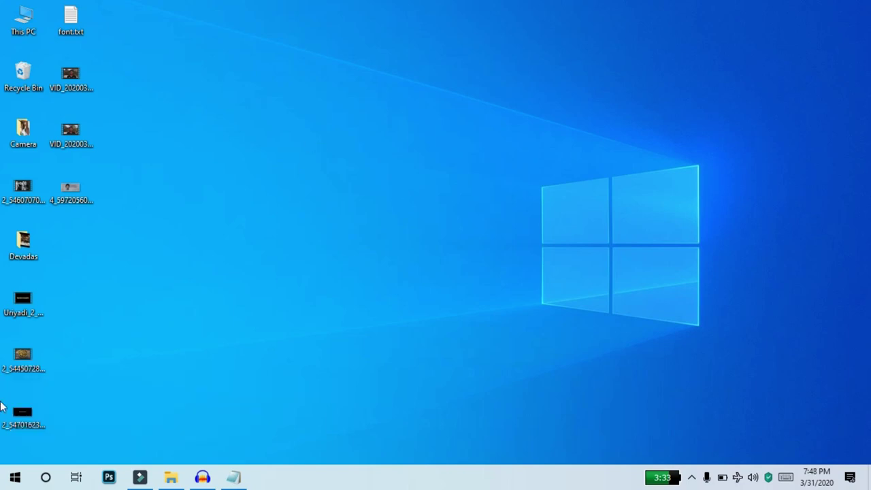
Open and dismiss the Start menu, and bring up the Shut Down Windows dialog from the desktop and cancel it.
left_click(15, 477)
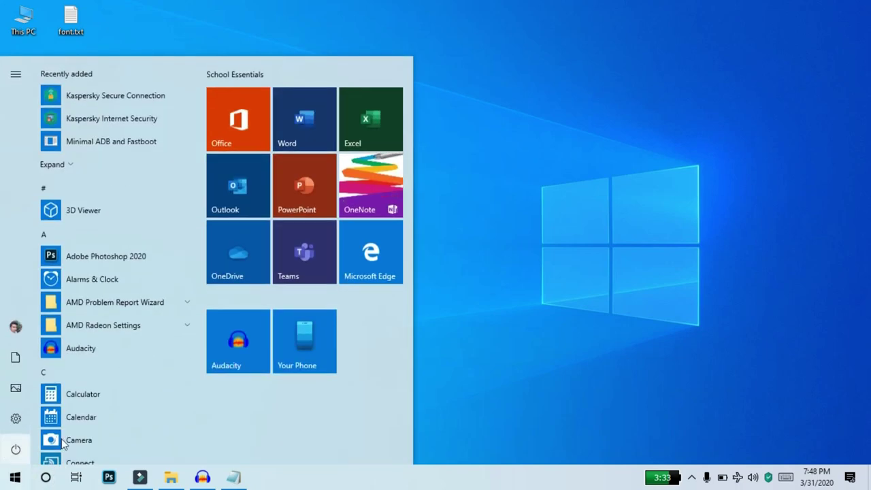
right_click(582, 243)
left_click(559, 248)
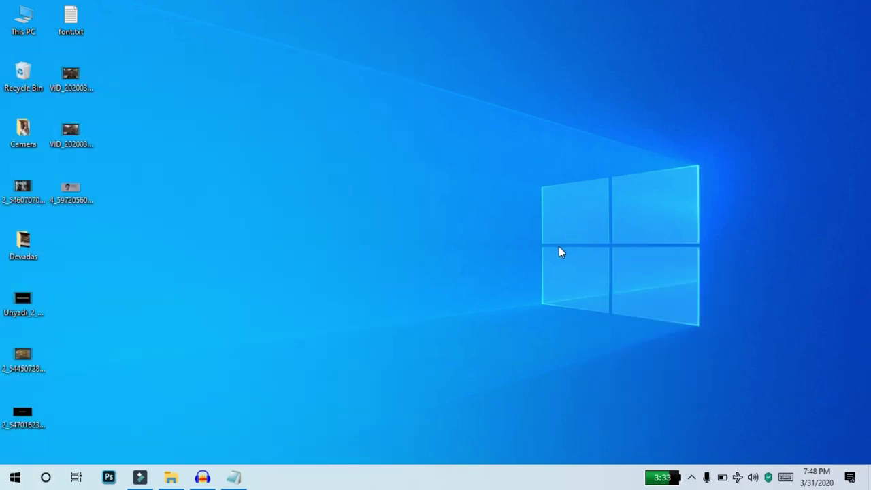
key("alt+F4")
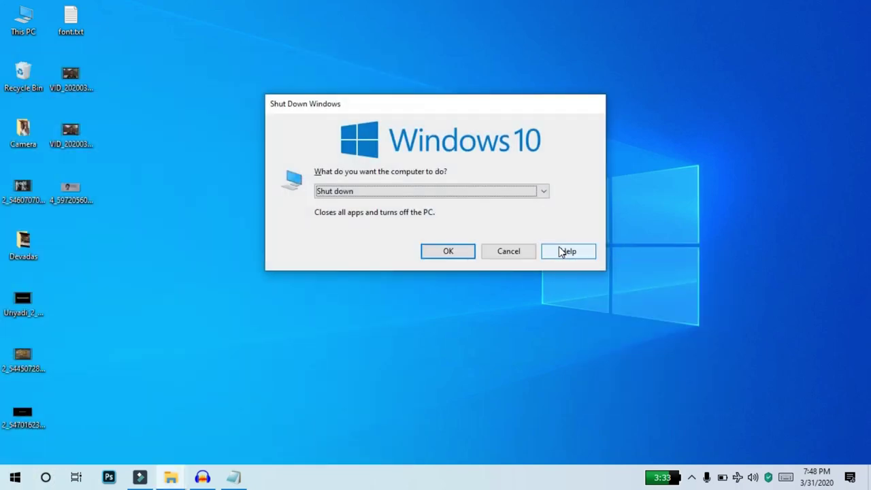
left_click(503, 253)
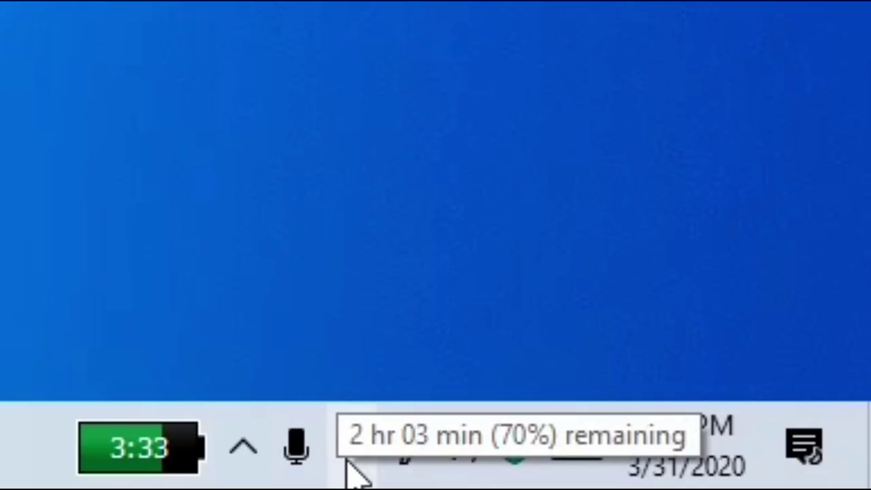
Open Power Options from the battery indicator and go to the settings for what closing the lid does.
right_click(722, 481)
left_click(430, 416)
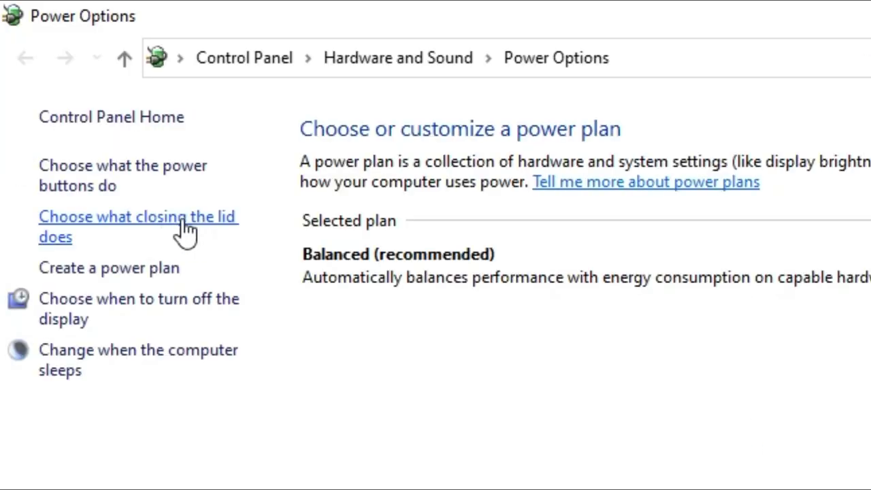
left_click(183, 222)
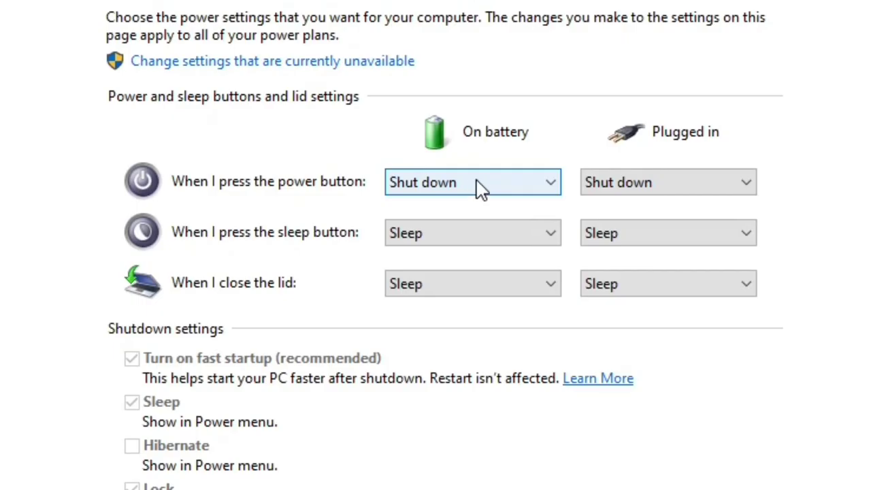
Try Do nothing as the on-battery action for the power button, and set it back to Shut down.
left_click(476, 188)
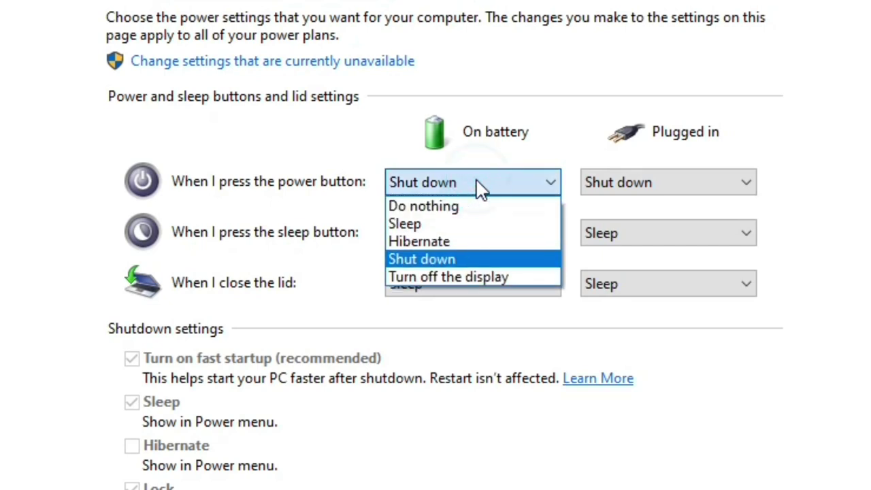
left_click(473, 207)
left_click(472, 189)
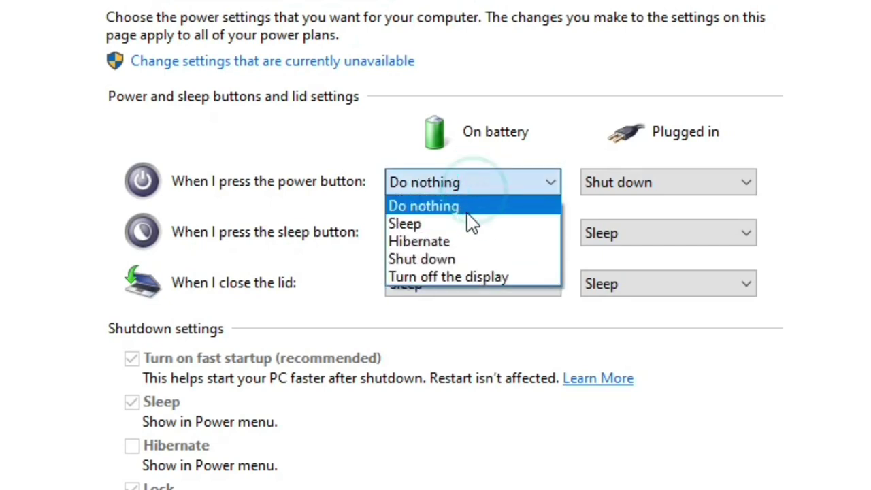
left_click(451, 183)
left_click(451, 183)
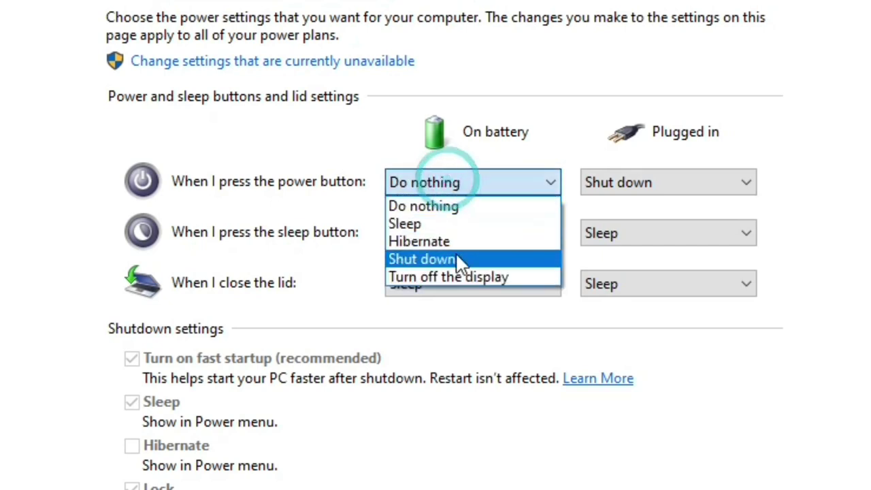
left_click(457, 259)
Try Do nothing as the plugged-in action for the power button, and set it back to Shut down.
left_click(609, 185)
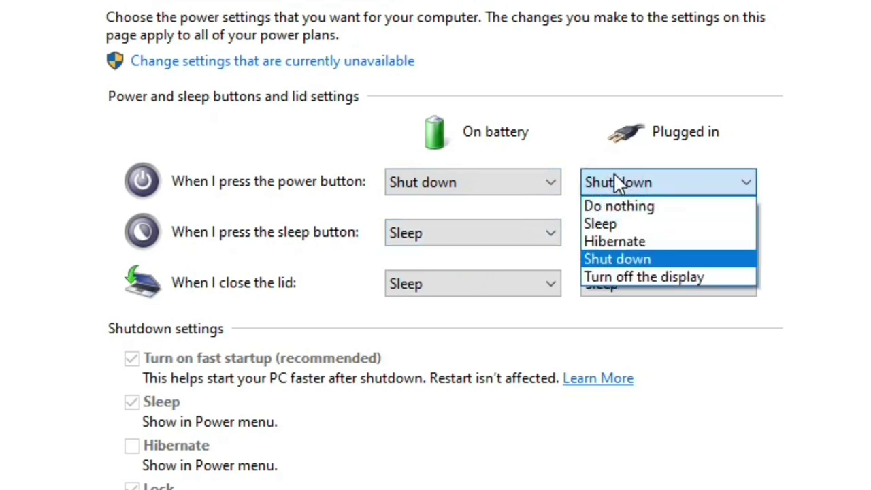
left_click(659, 207)
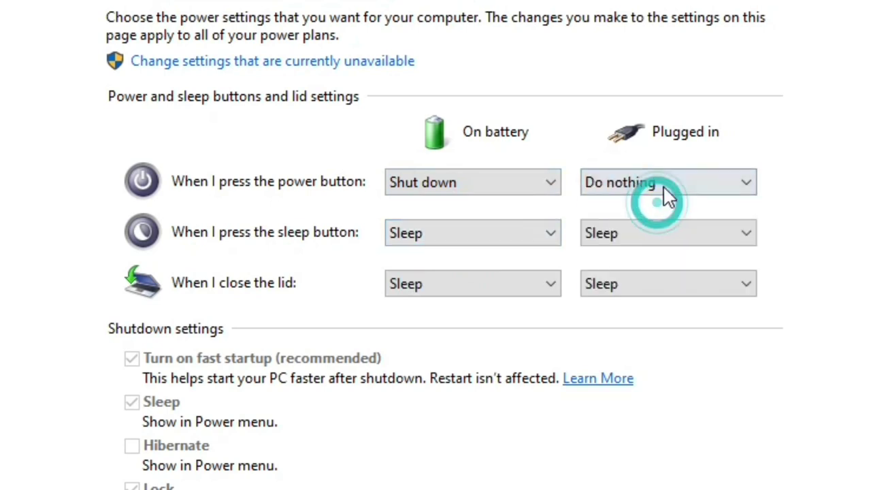
left_click(662, 185)
left_click(661, 259)
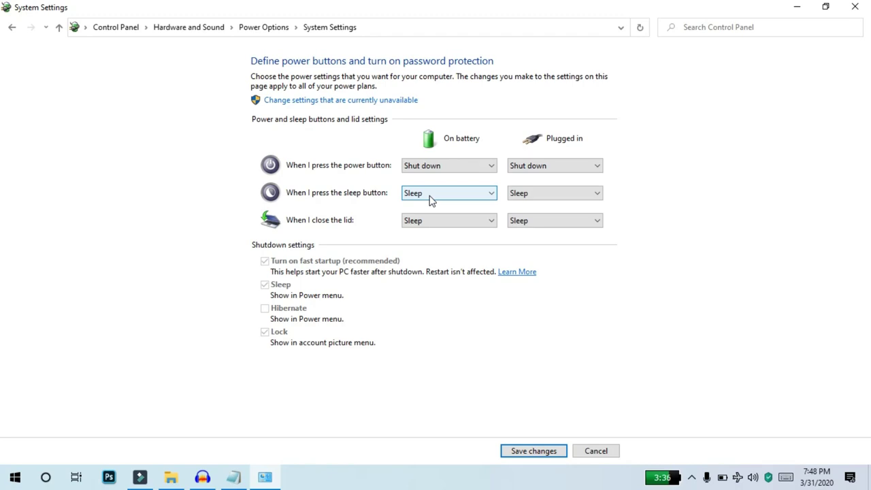
Set the lid-close action to Do nothing both on battery and plugged in, save the changes, and minimize Power Options.
left_click(430, 199)
left_click(365, 192)
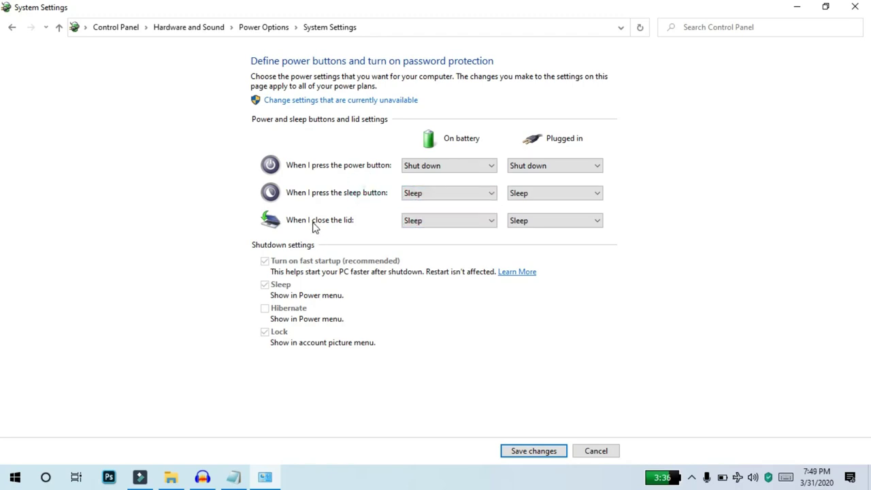
left_click(409, 221)
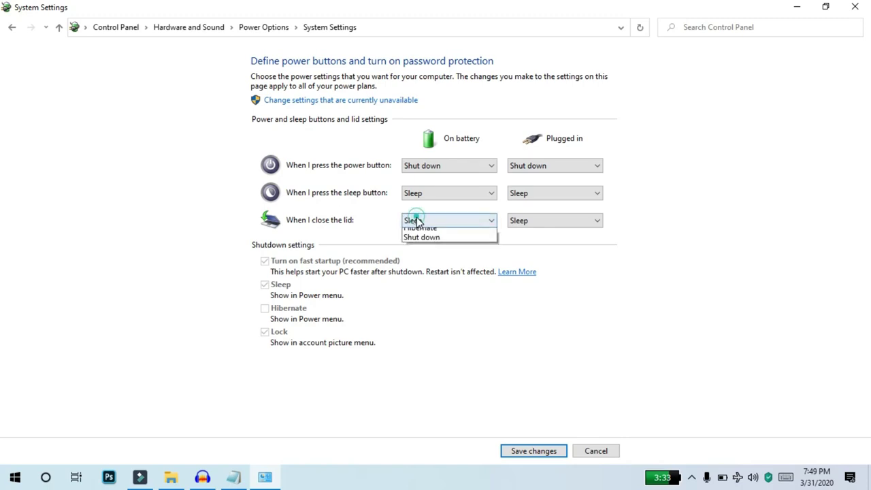
left_click(423, 232)
left_click(567, 223)
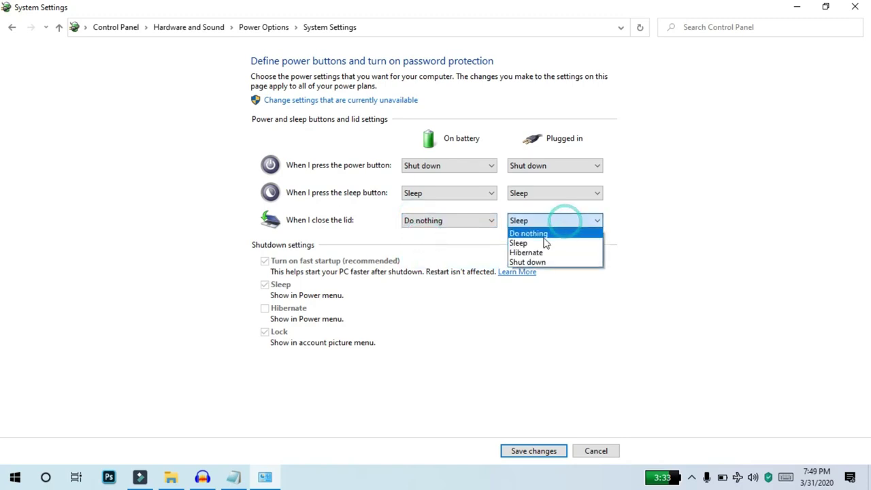
left_click(543, 232)
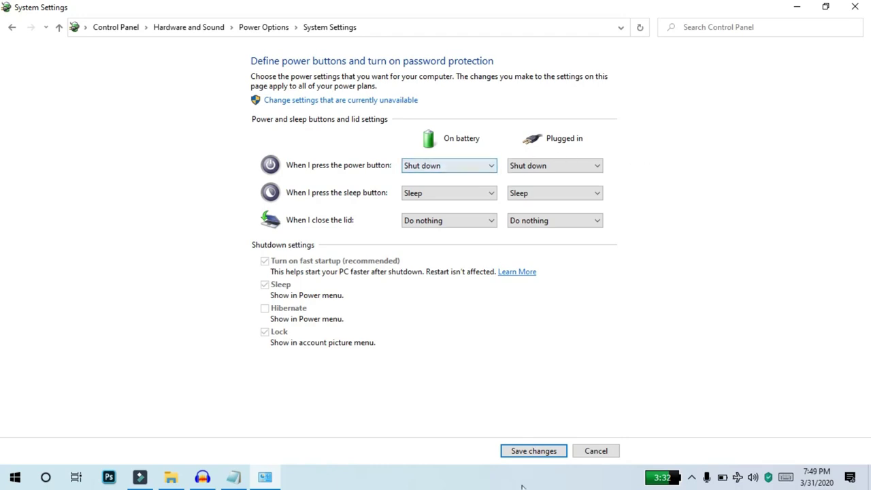
left_click(544, 450)
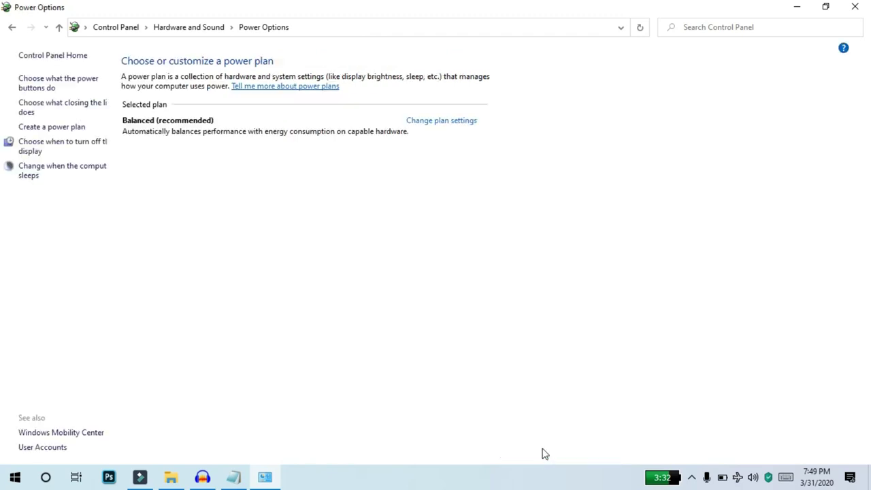
left_click(796, 7)
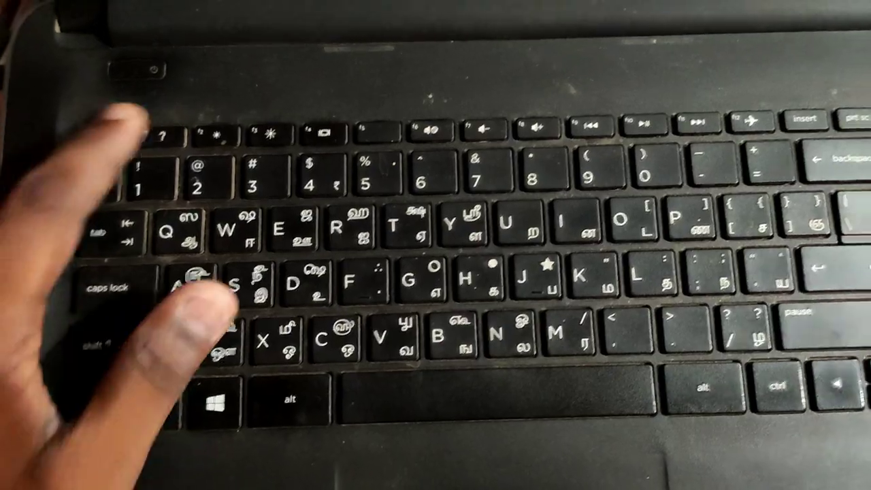
key("XF86PowerOff")
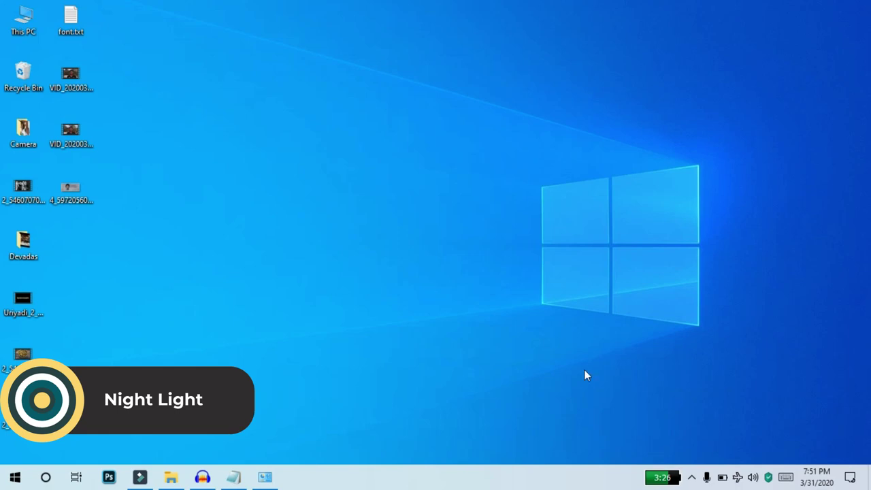
Open the action center and toggle Night light, leaving it turned on.
left_click(851, 477)
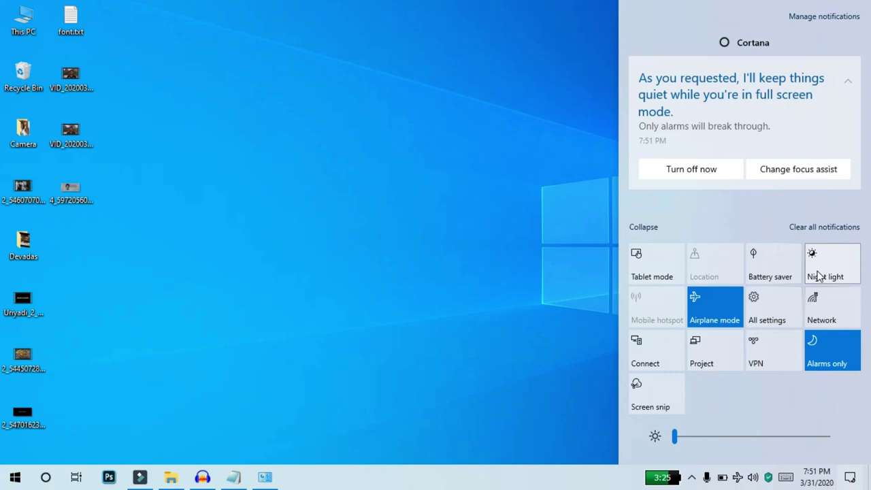
left_click(819, 275)
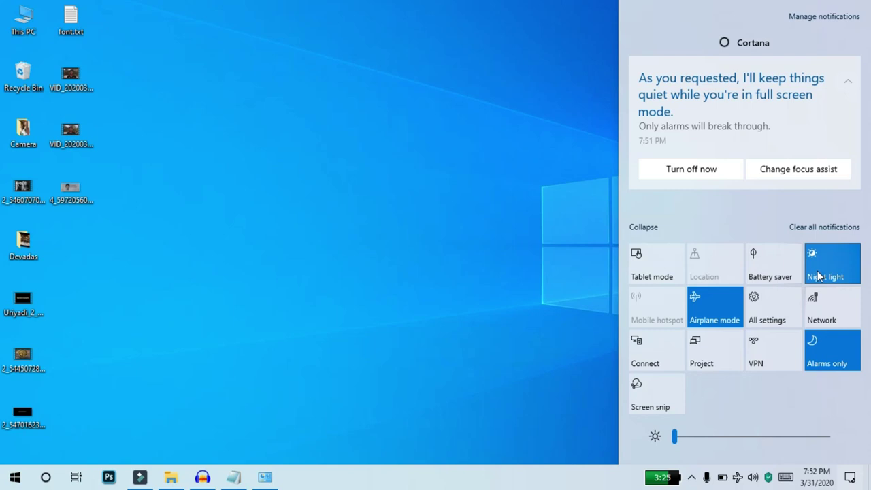
left_click(824, 268)
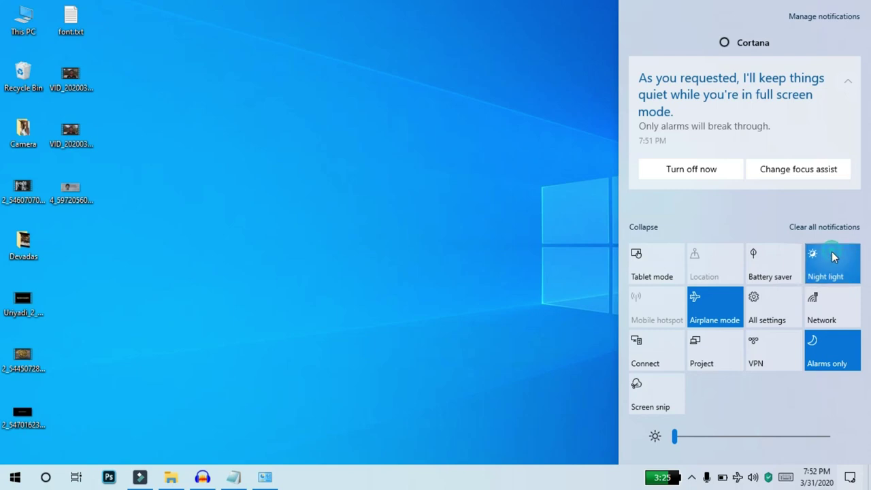
left_click(833, 265)
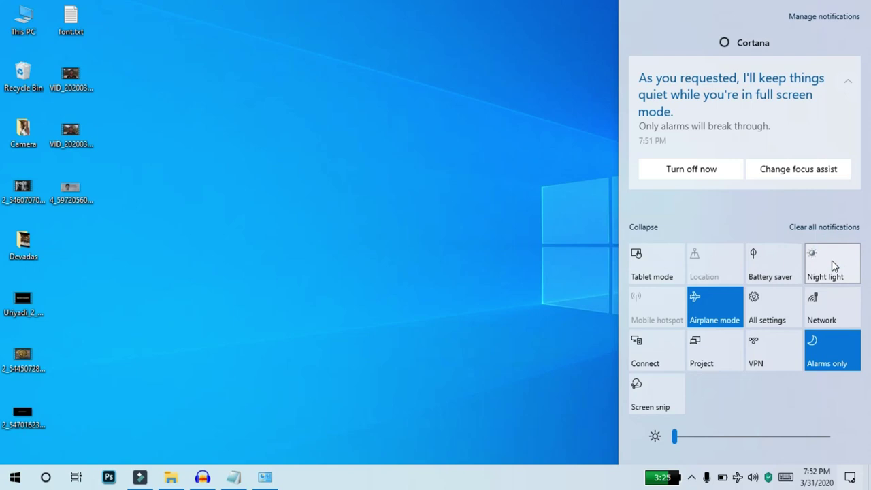
Go to the Night light settings, reduce the strength to 82, review the schedule, and close Settings.
right_click(832, 260)
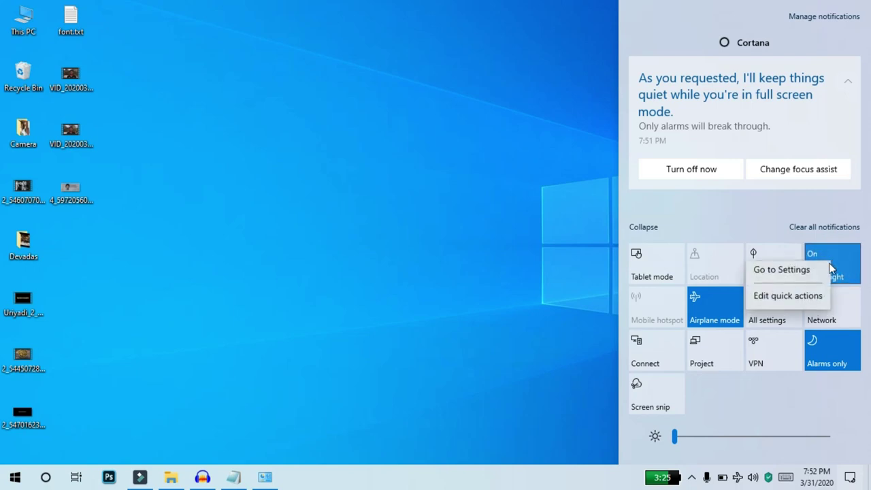
left_click(786, 274)
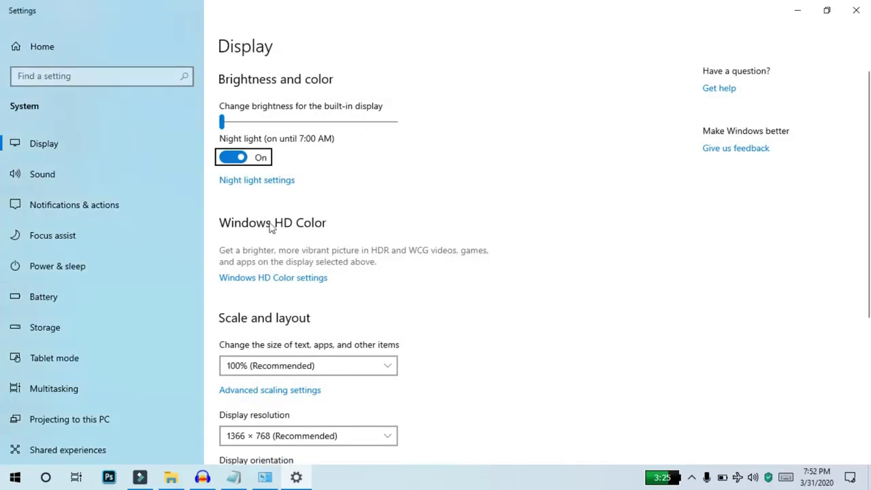
left_click(253, 181)
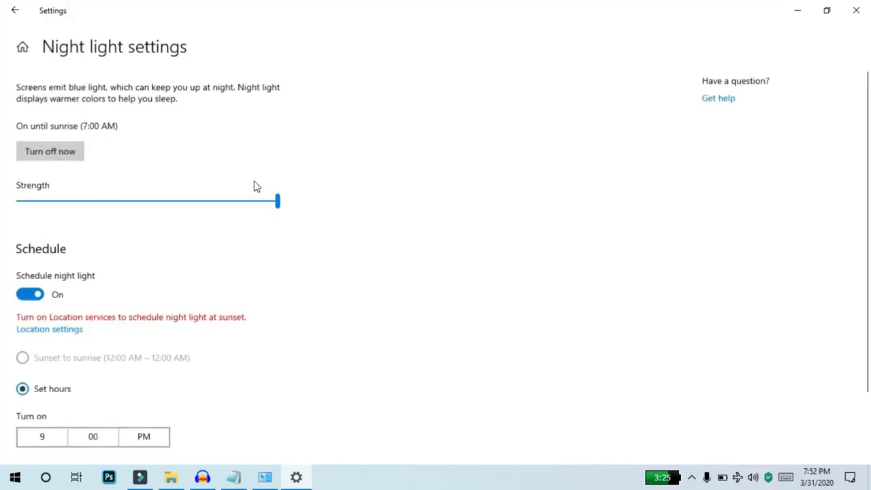
left_click_drag(281, 201, 229, 200)
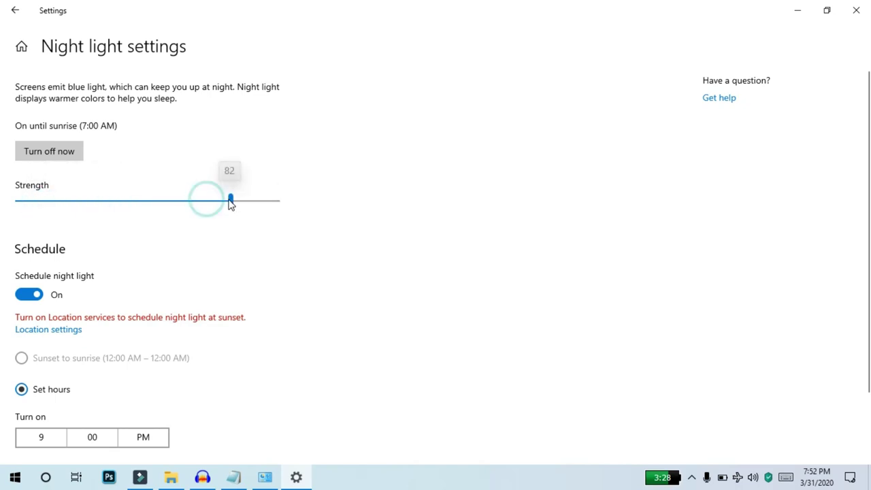
left_click(231, 203)
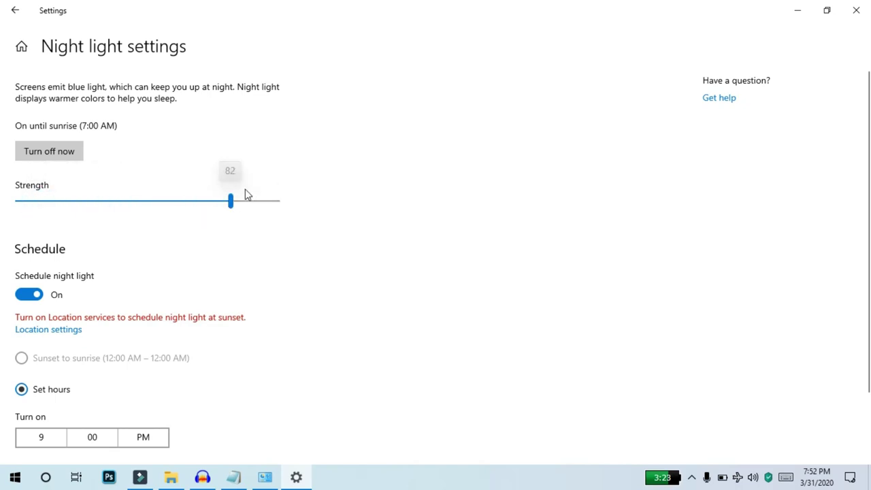
scroll(50, 268, "down", 2)
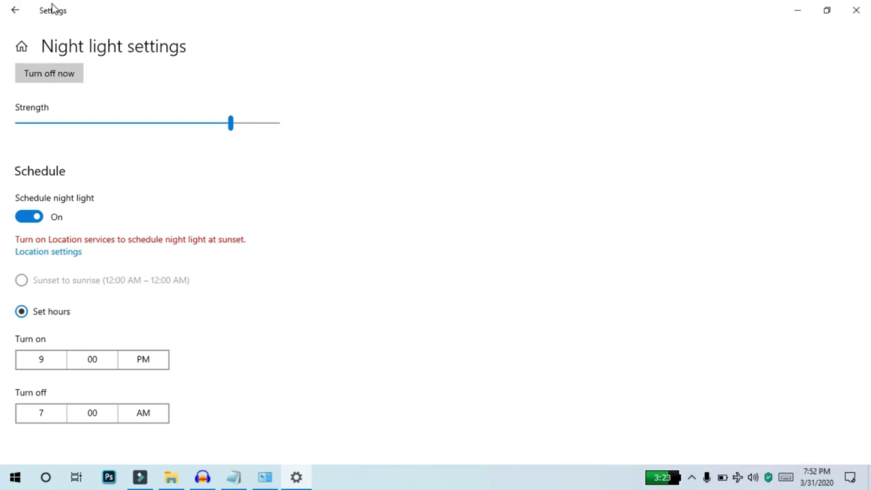
left_click(856, 10)
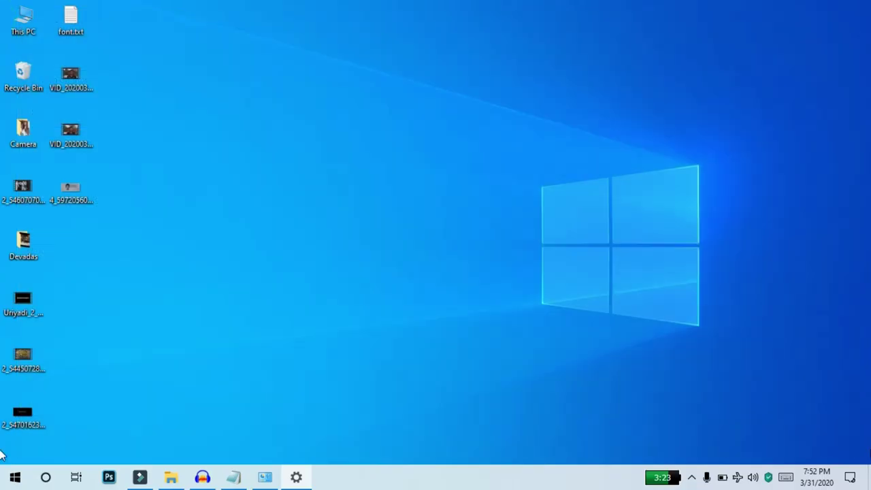
Reopen the action center and switch Night light off and on repeatedly to compare the screen colors.
left_click(849, 477)
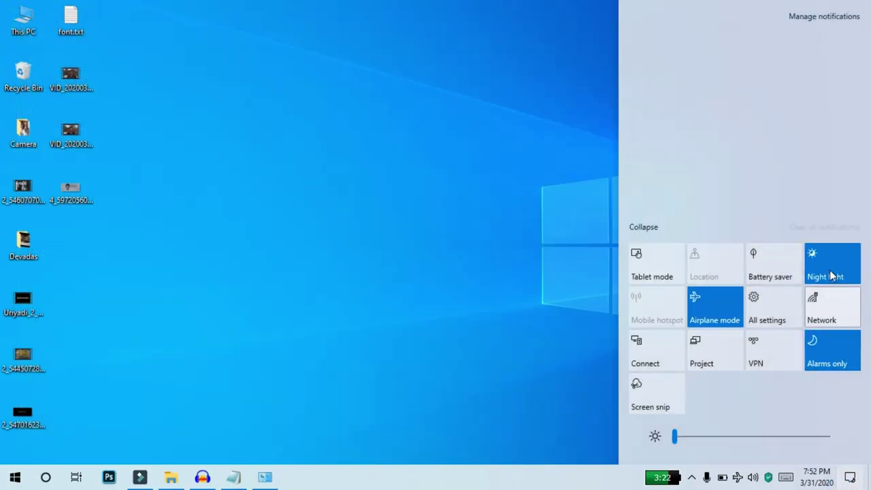
left_click(831, 274)
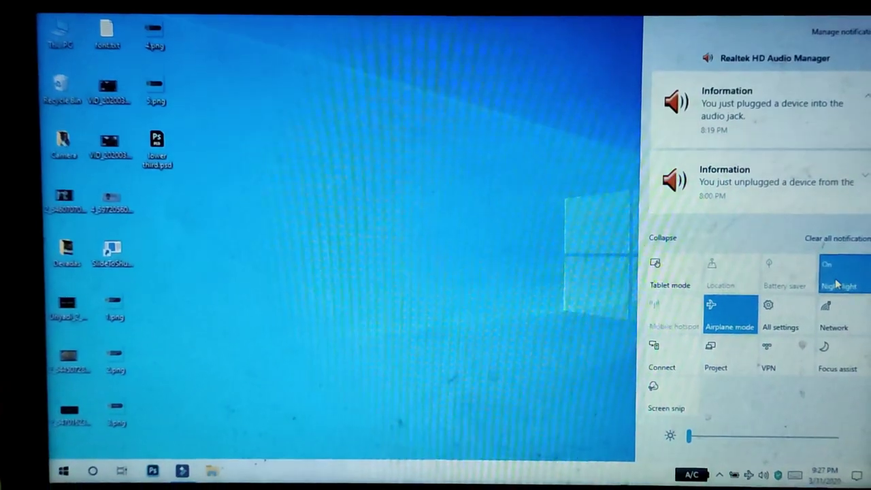
left_click(832, 289)
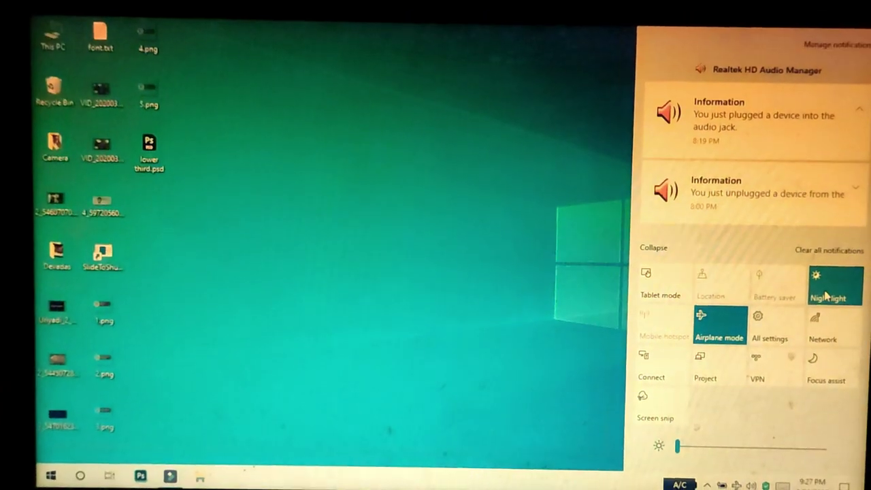
left_click(831, 299)
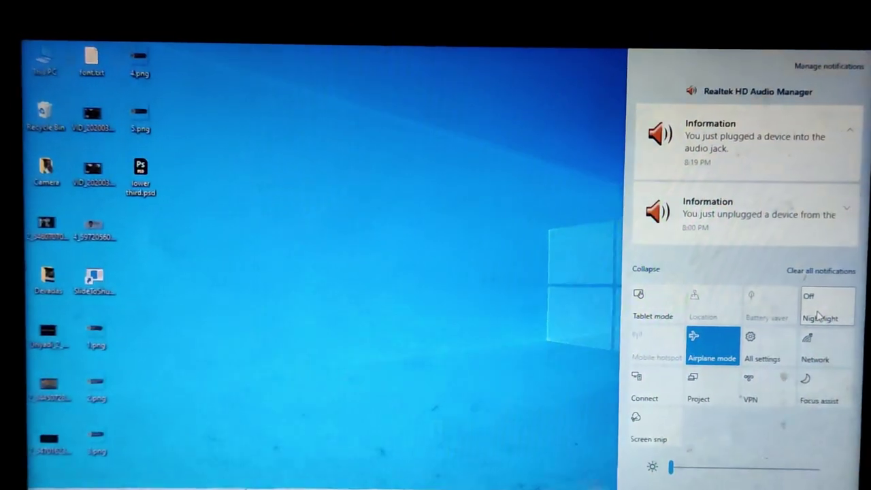
left_click(819, 304)
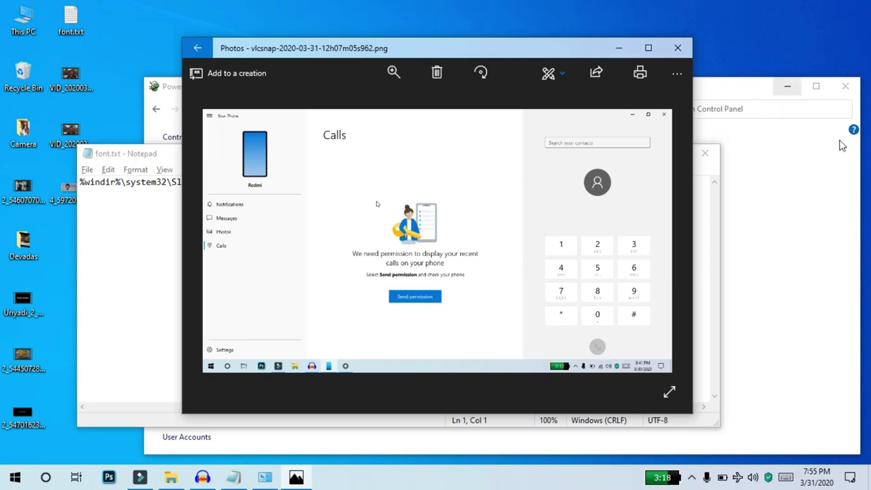
Shake the Photos window repeatedly to minimize all other open windows and restore them.
left_click(425, 47)
mouse_move(425, 51)
left_mouse_down()
mouse_move(439, 53)
mouse_move(408, 75)
mouse_move(443, 72)
left_mouse_up()
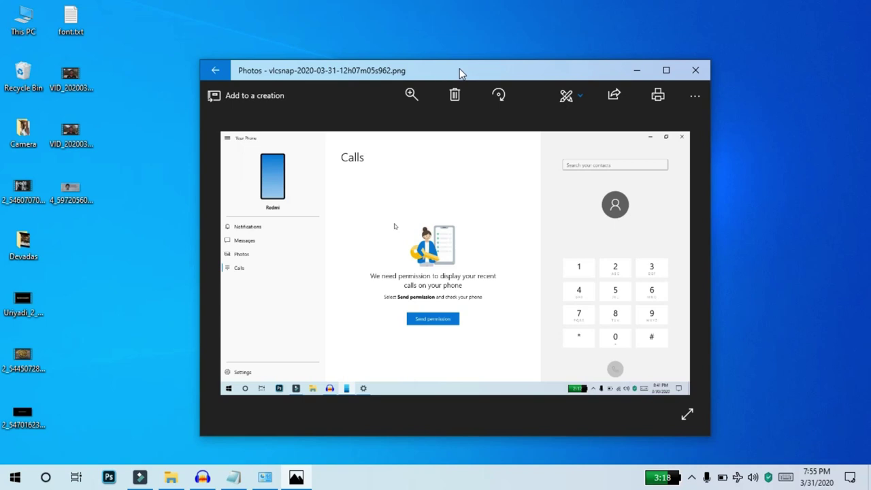
left_click_drag(480, 73, 395, 75)
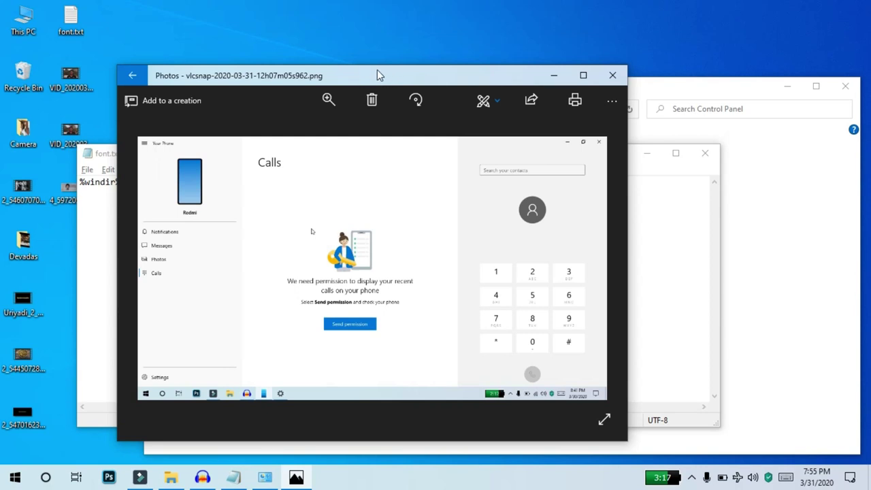
left_click_drag(394, 75, 294, 64)
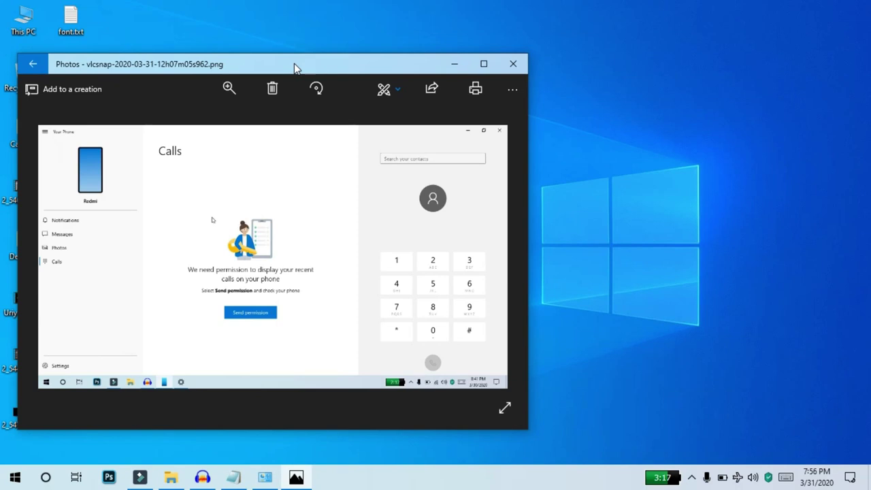
mouse_move(294, 63)
left_mouse_down()
mouse_move(535, 60)
mouse_move(494, 71)
left_mouse_up()
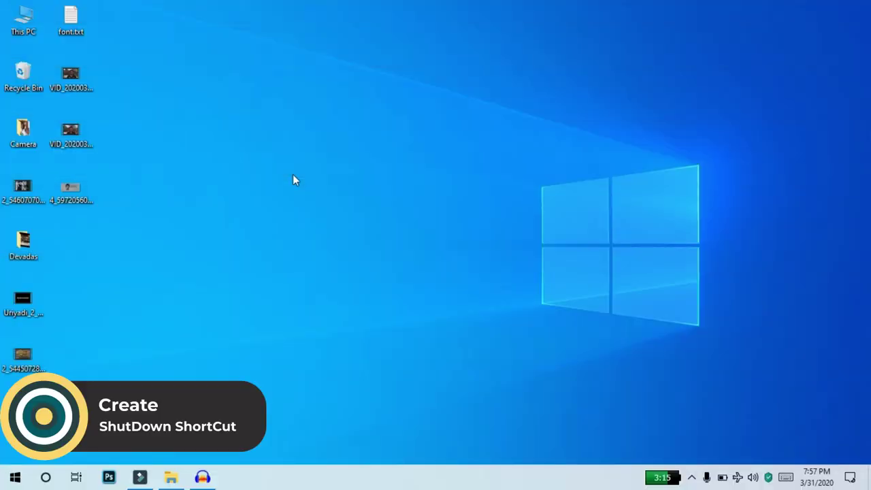
Start a new desktop shortcut with %windir%\system32\SlideToShutDown.exe as the item location, and continue to the naming page.
right_click(289, 199)
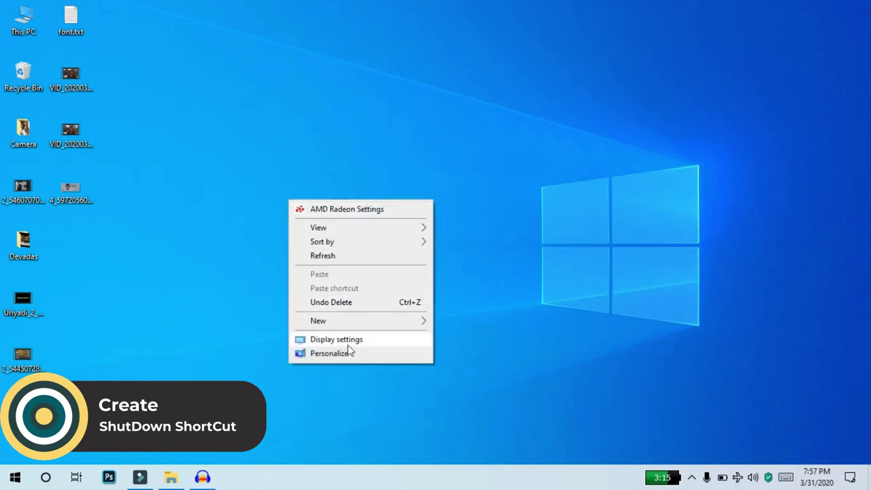
left_click(377, 327)
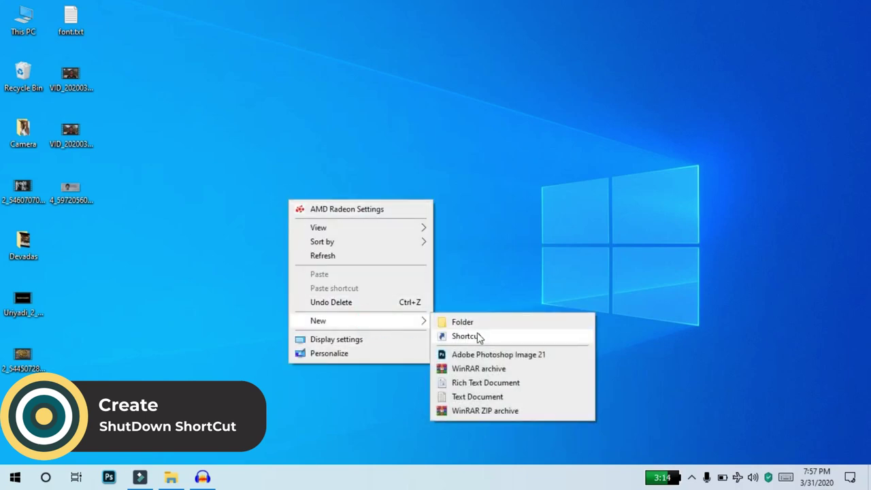
left_click(476, 333)
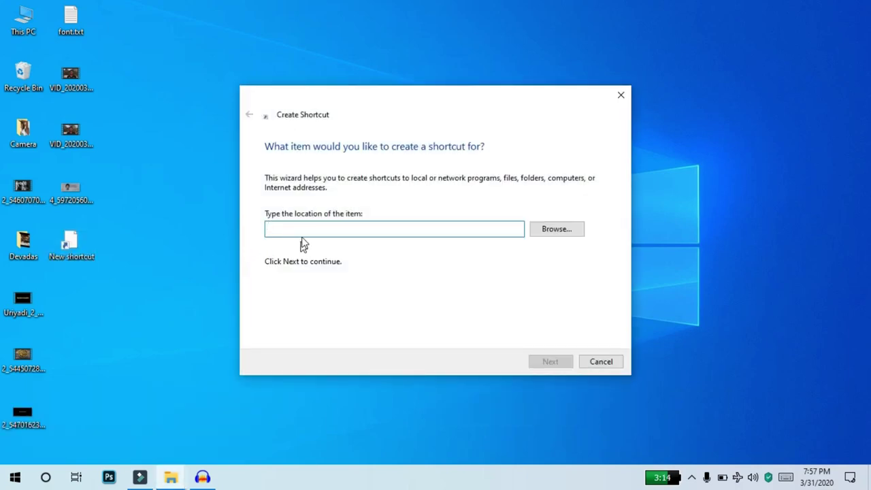
right_click(303, 230)
left_click(355, 286)
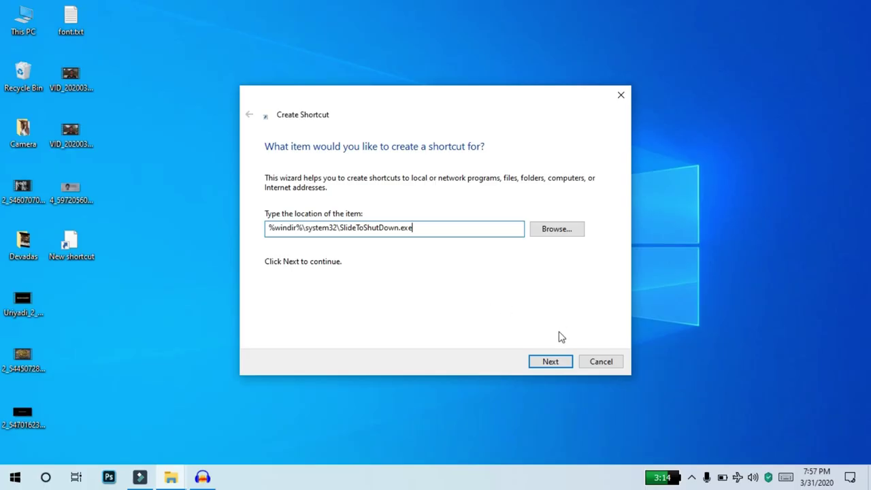
left_click(645, 464)
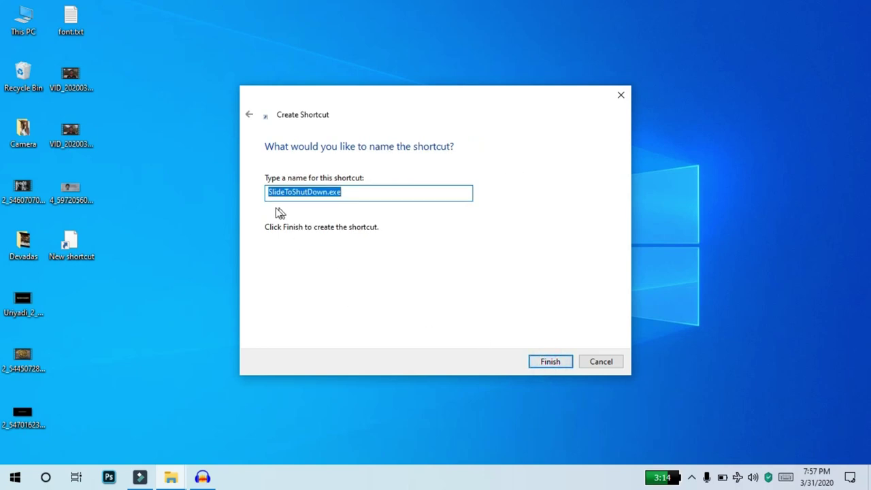
Finish creating the shortcut as SlideToShutDown.exe, and test it by opening the shutdown slide and dismissing it upward.
left_click(550, 361)
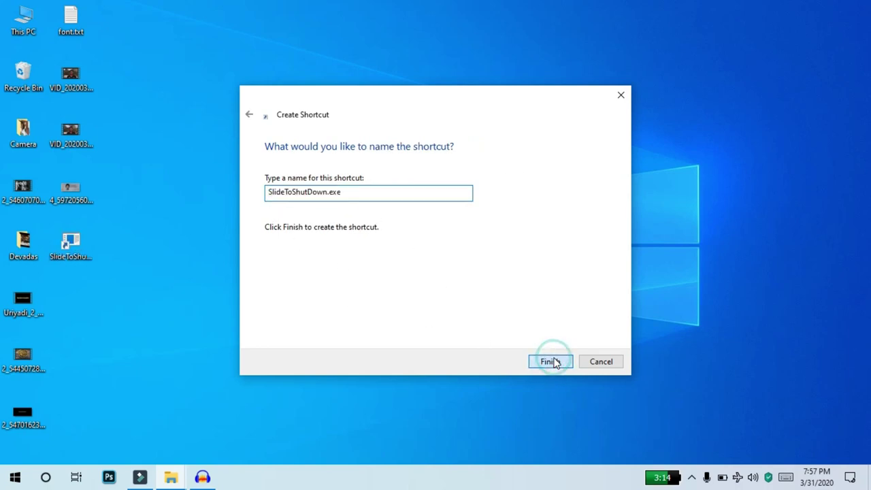
double_click(85, 245)
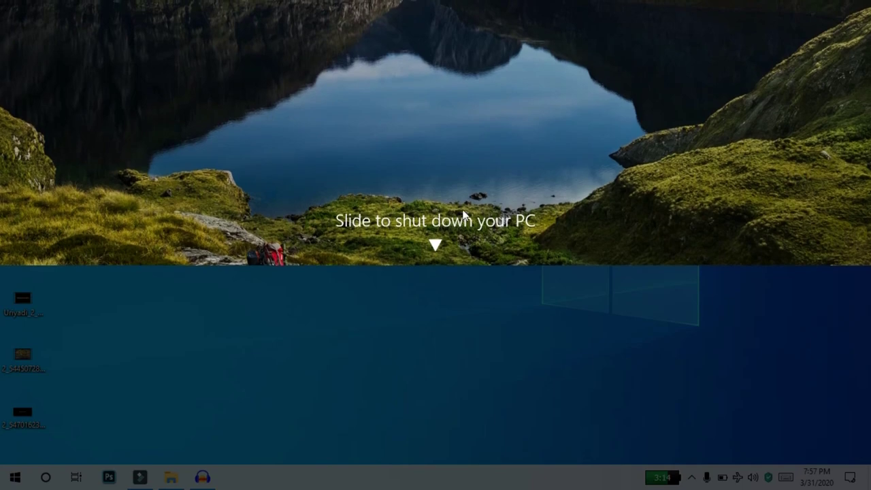
left_click_drag(448, 194, 466, 18)
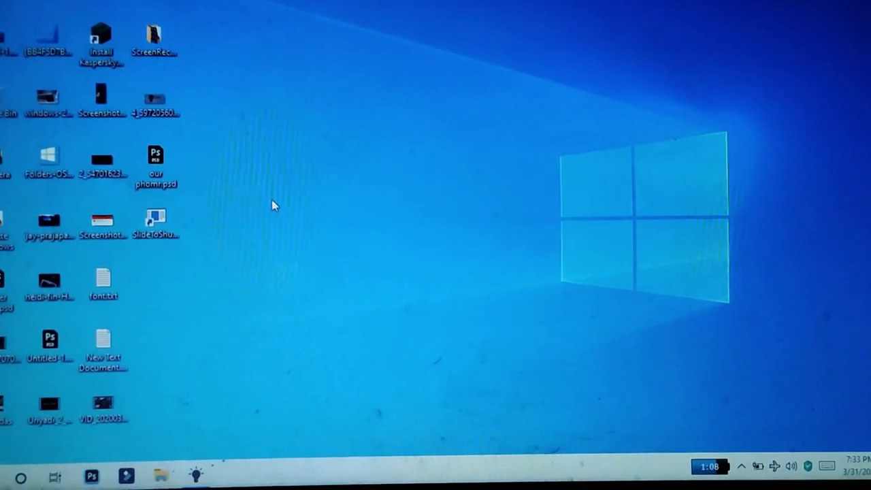
Open the slide-to-shutdown shortcut on the desktop and slide the image all the way down to shut down the PC.
double_click(173, 222)
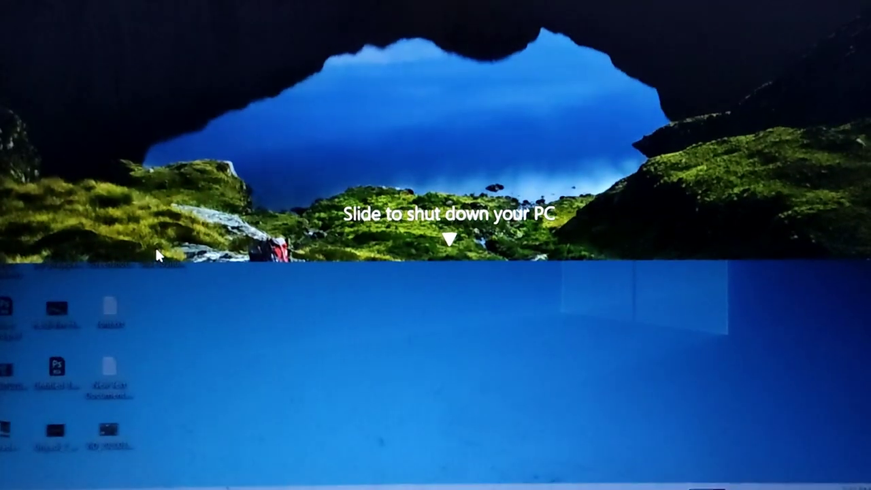
left_click_drag(155, 245, 423, 460)
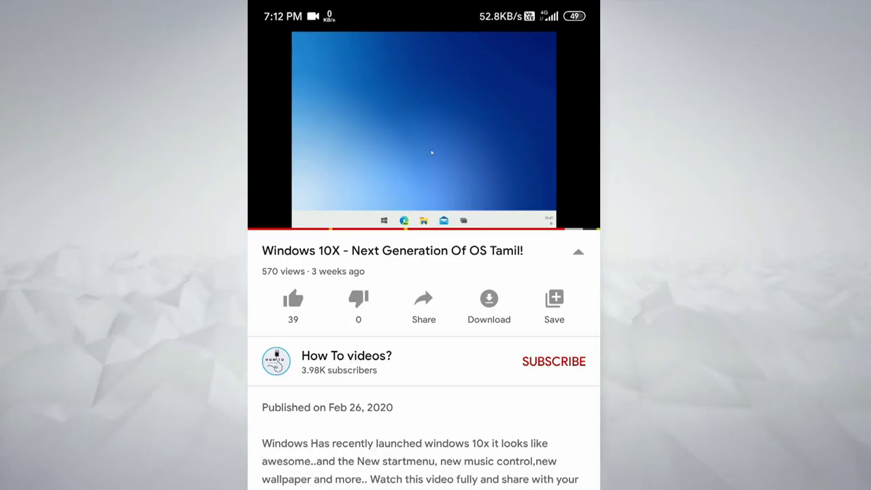
In the YouTube app, like the Windows 10X video, subscribe to the How To videos? channel, and set its notifications to All.
left_click(293, 299)
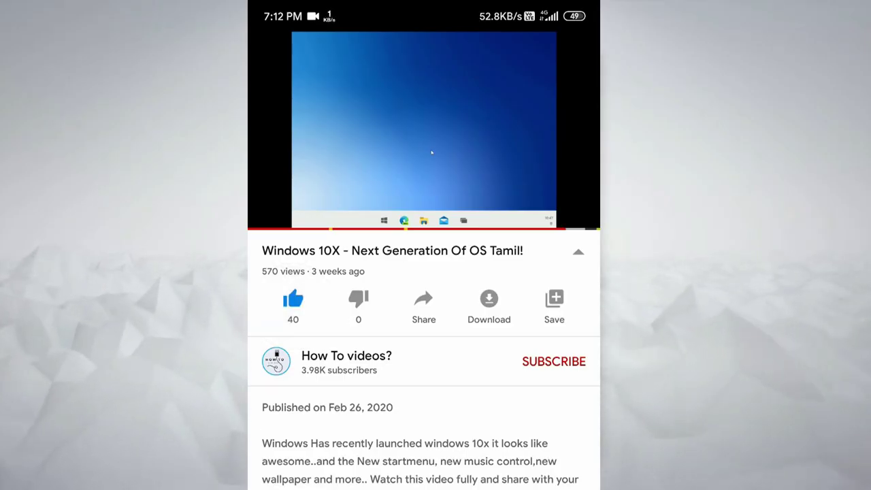
left_click(553, 361)
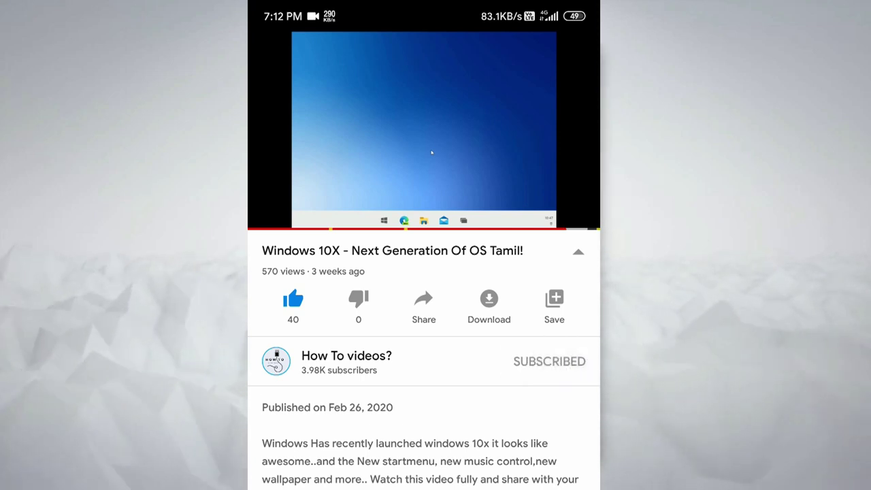
left_click(578, 361)
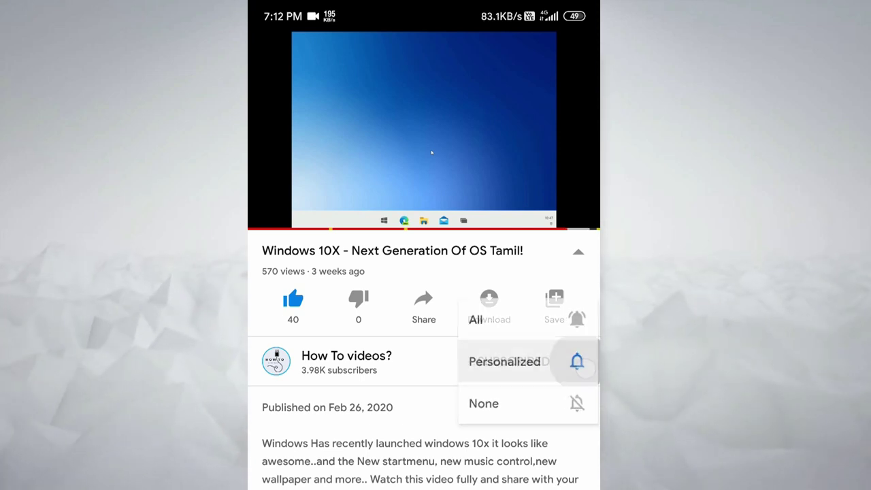
left_click(568, 317)
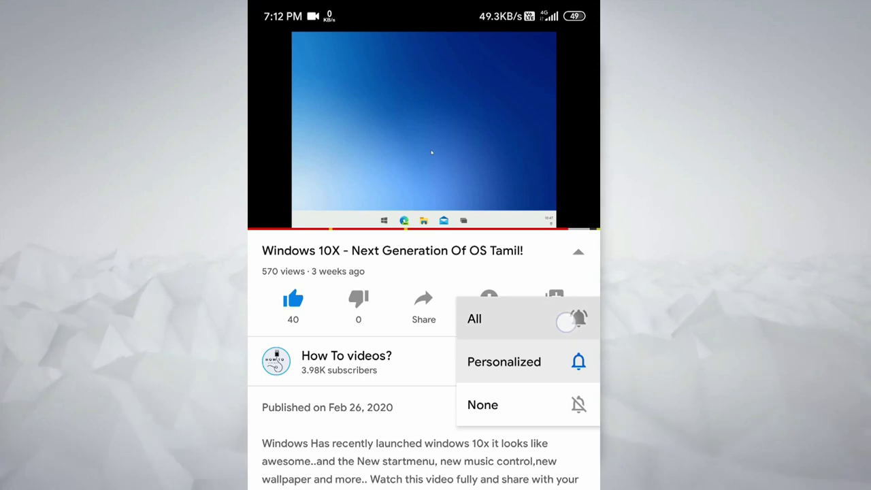